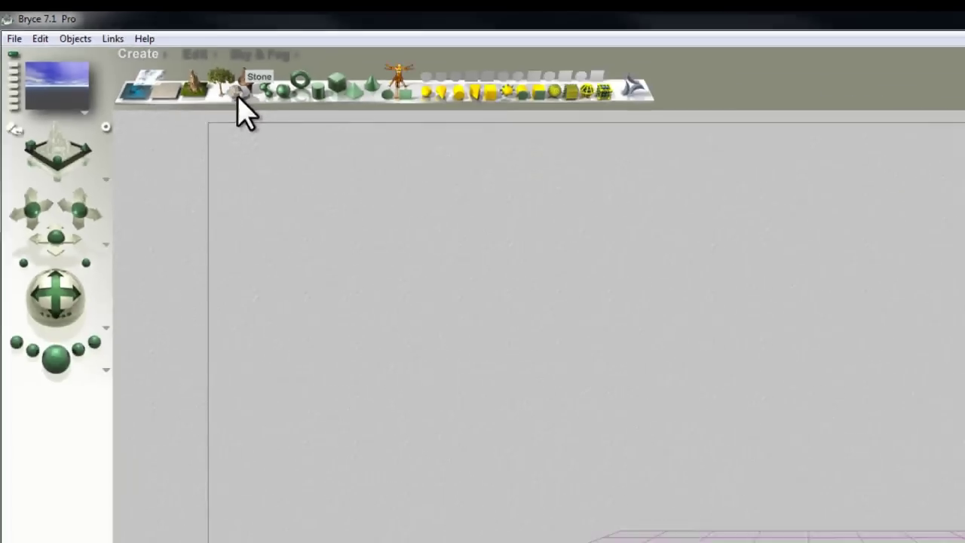
Step: Create a stone, frame it closely with the camera and start a test render of it
left_click(542, 215)
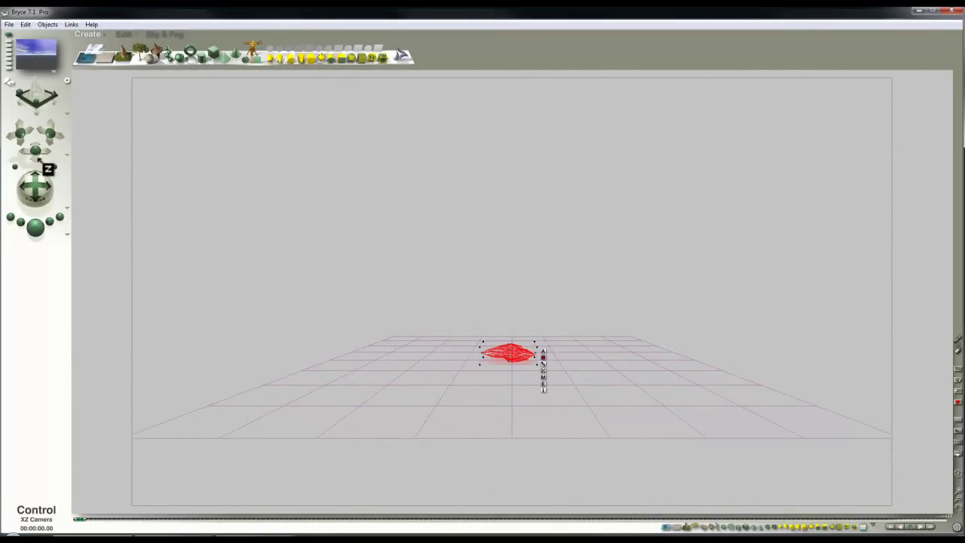
left_click_drag(34, 151, 33, 143)
mouse_move(35, 189)
left_mouse_down()
mouse_move(58, 170)
mouse_move(51, 139)
mouse_move(38, 183)
left_mouse_up()
left_click(43, 220)
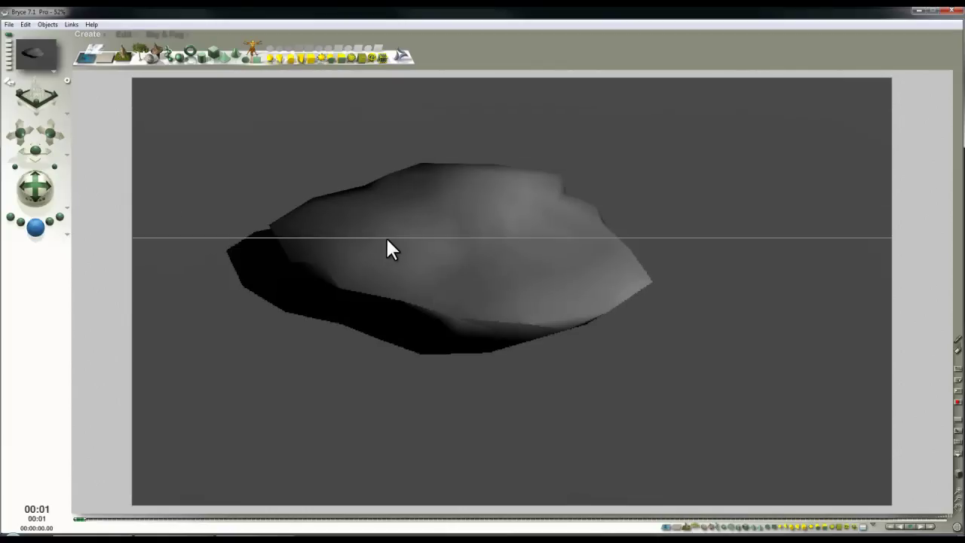
left_click(465, 243)
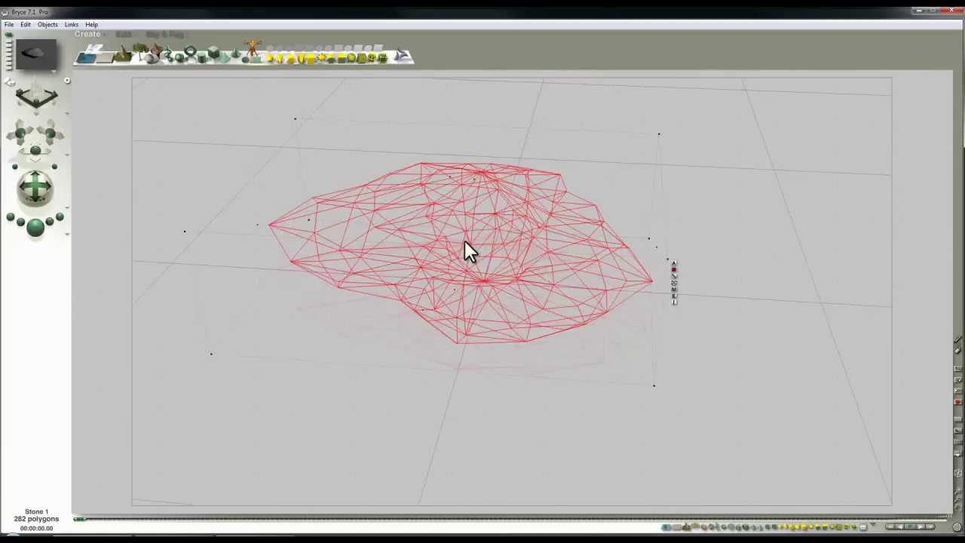
Step: Open the stone's material and set the material preview to show a close-up of the stone itself
left_click(675, 288)
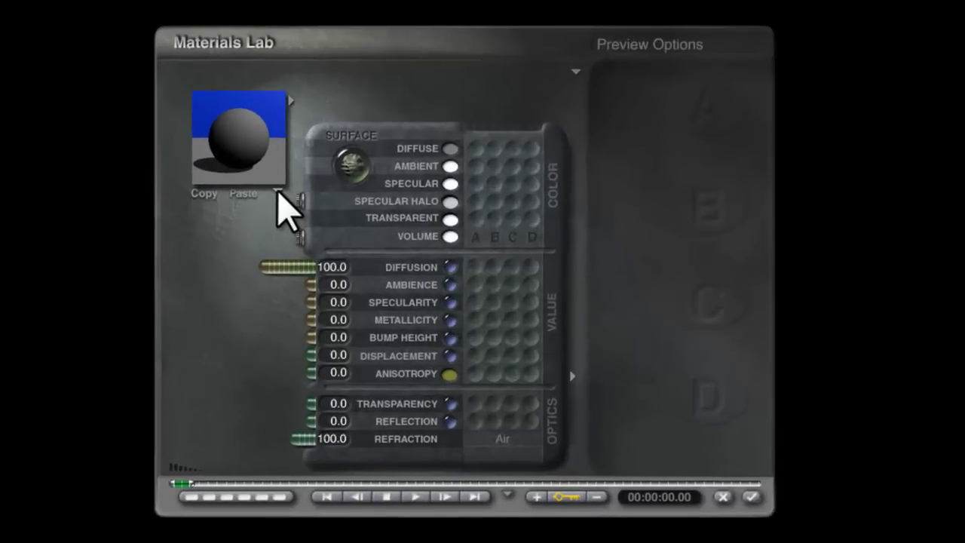
left_click(278, 192)
left_click(356, 339)
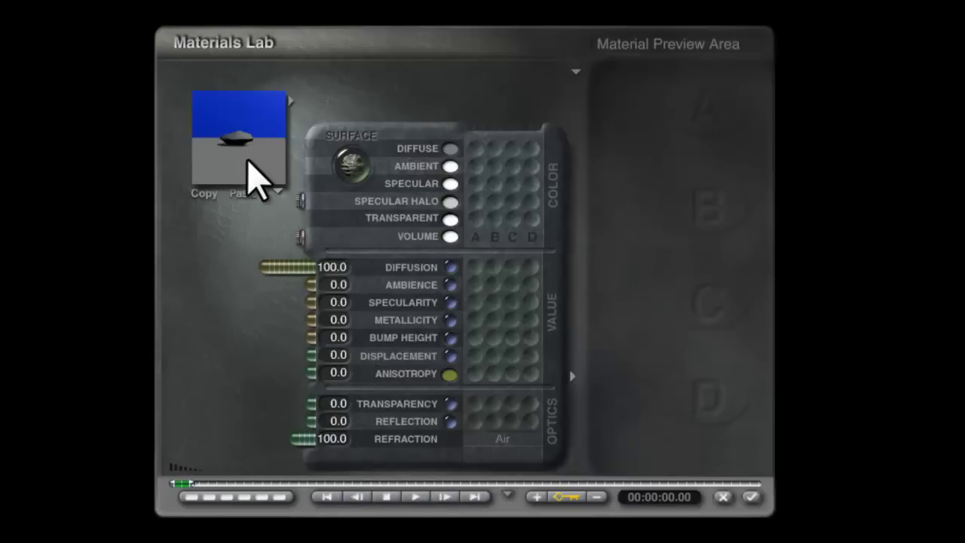
left_click(254, 168)
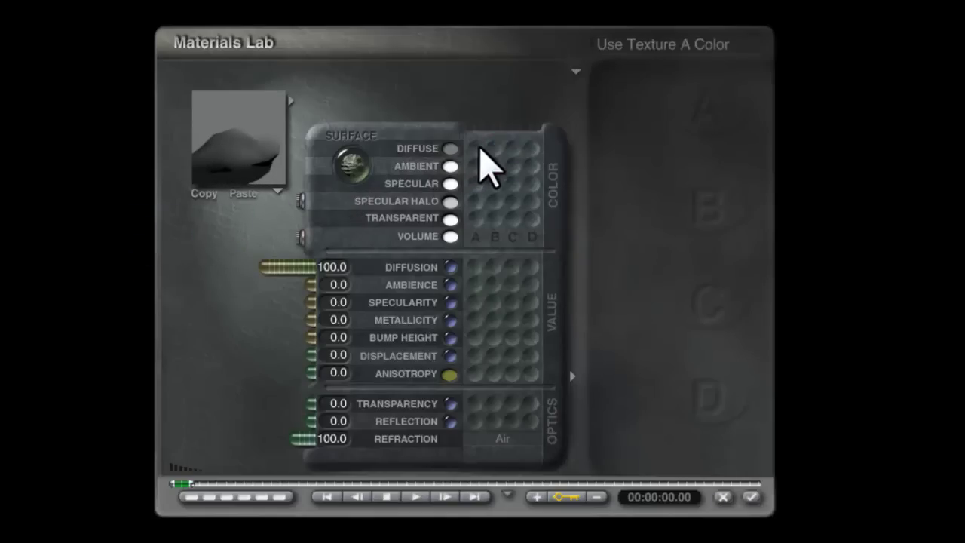
Step: Assign texture A to the diffuse color and choose the Greystone texture from the Rocks category
left_click(481, 148)
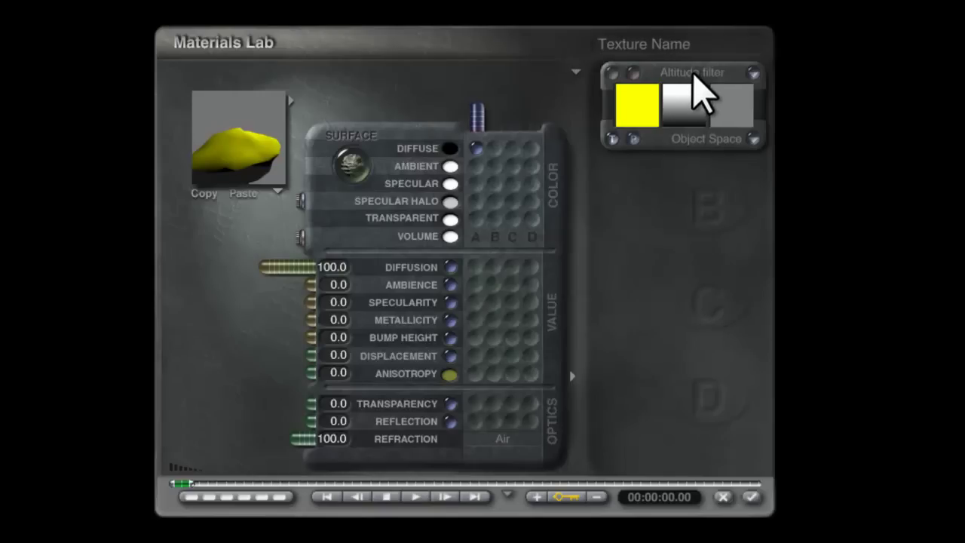
left_click(703, 90)
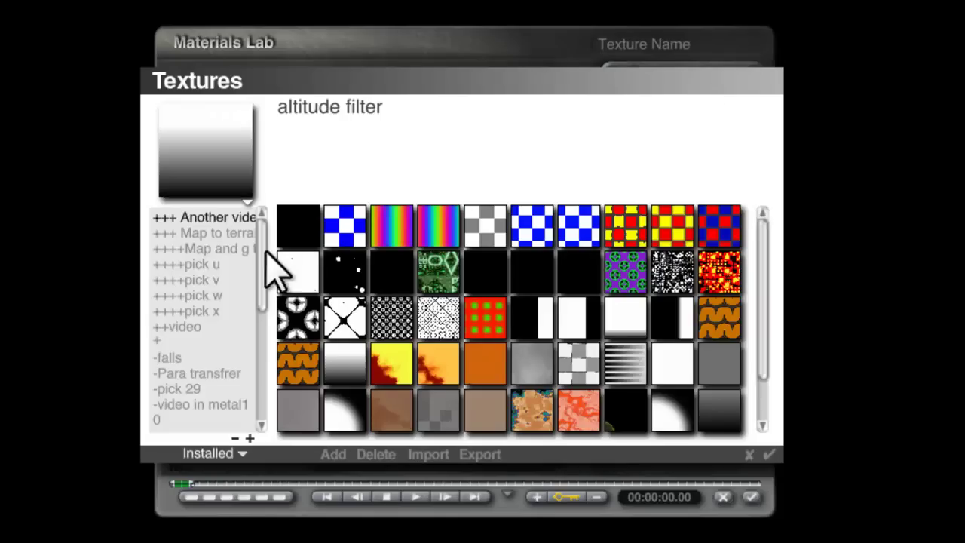
scroll(264, 294, "down", 2)
left_click_drag(259, 275, 249, 397)
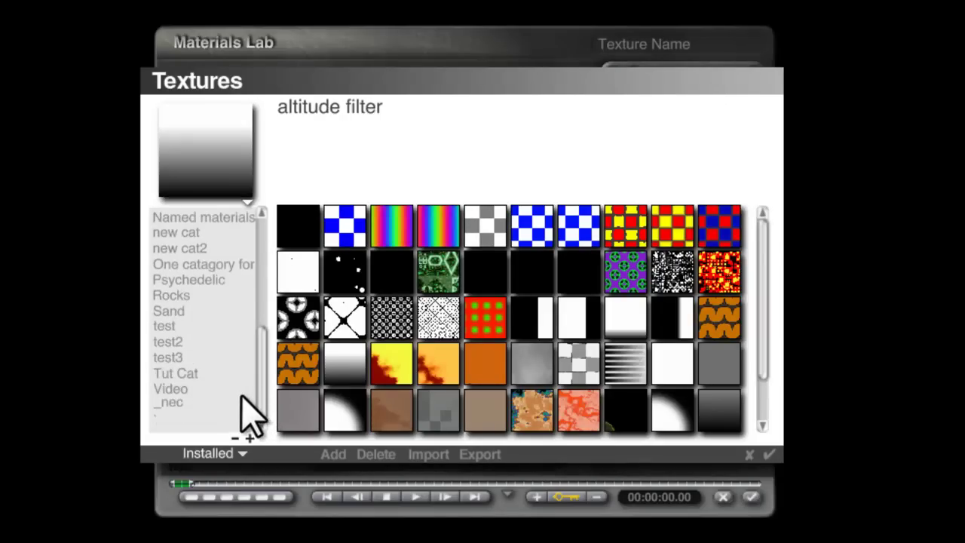
left_click(176, 296)
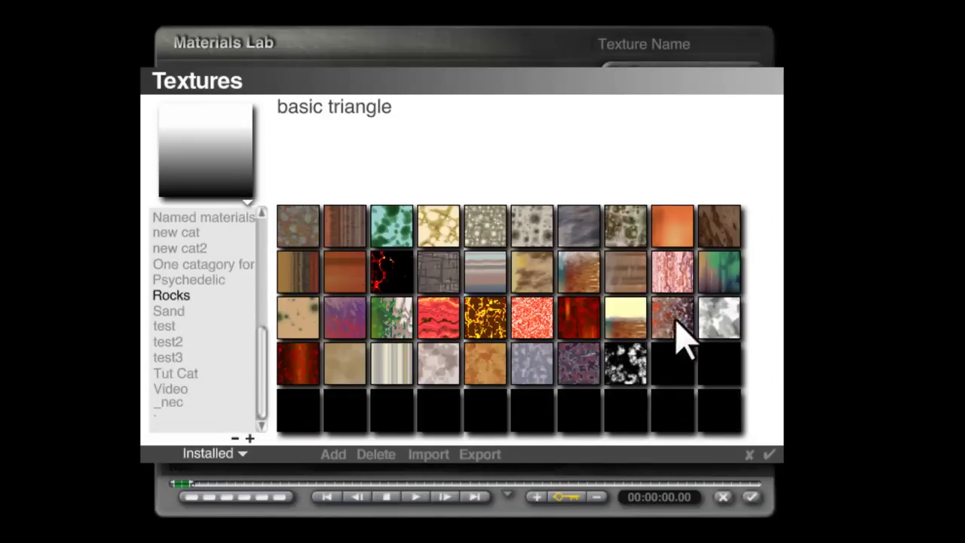
left_click(723, 317)
left_click(771, 455)
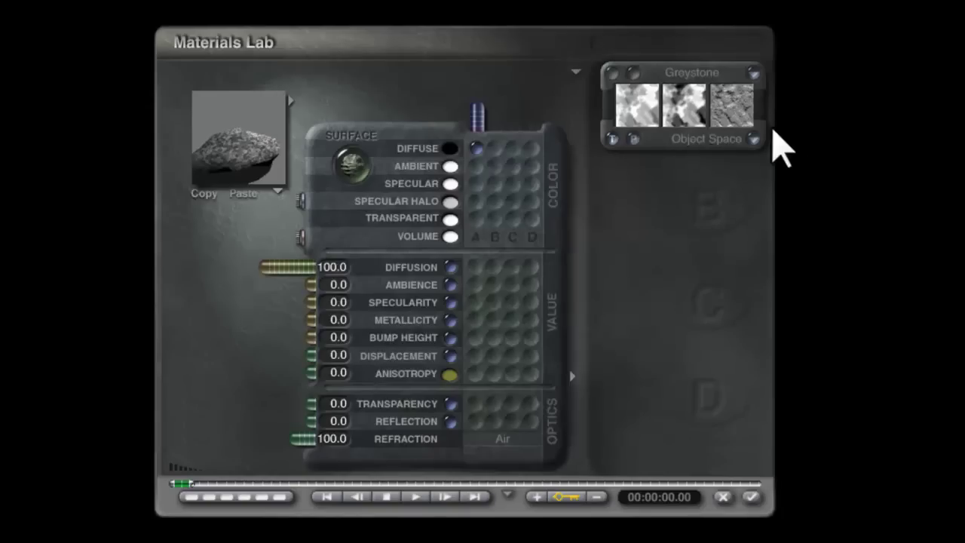
Step: Rotate the material preview and set the Greystone texture's mapping mode to World Space
left_click_drag(269, 168, 260, 175)
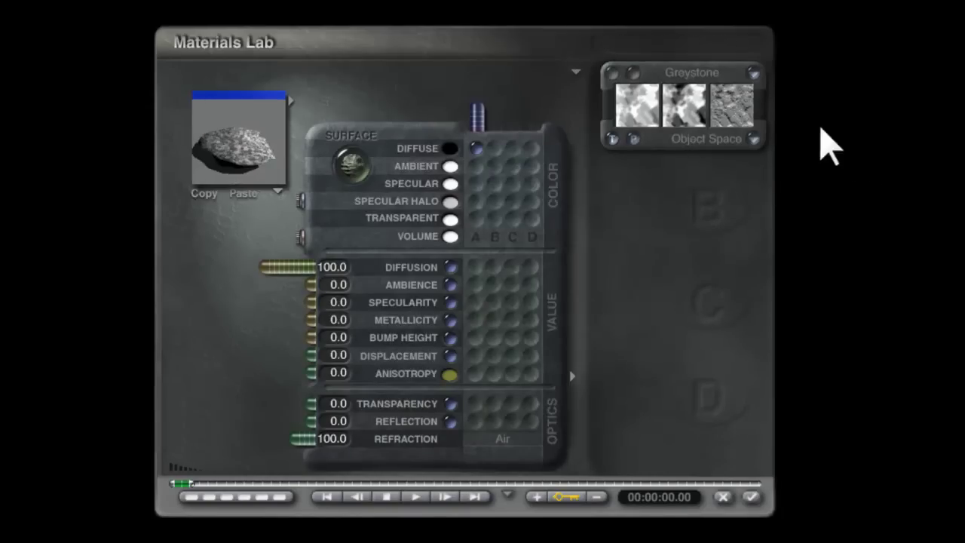
left_click(754, 139)
left_click(806, 168)
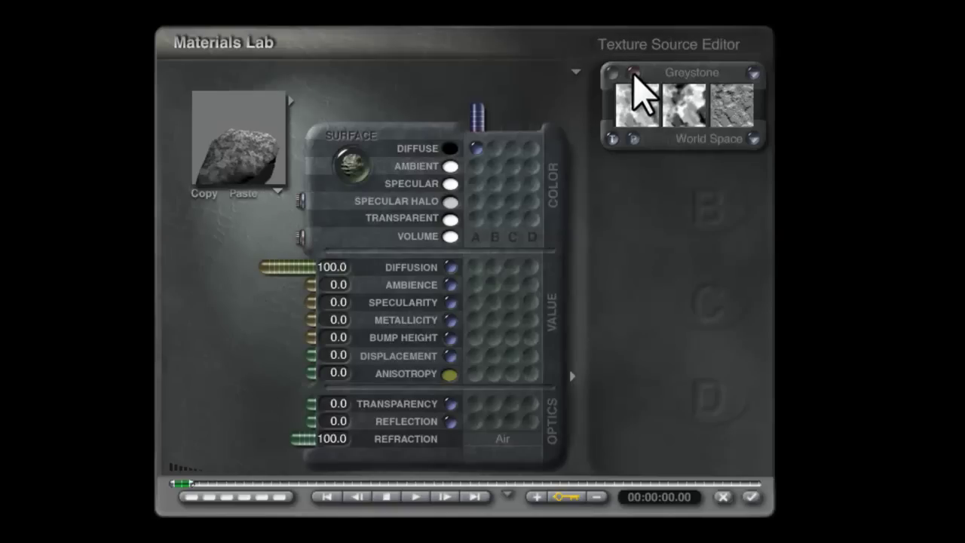
Step: Examine the filter, noise and phase of component 1 of the Greystone texture in the Deep Texture Editor
left_click(634, 72)
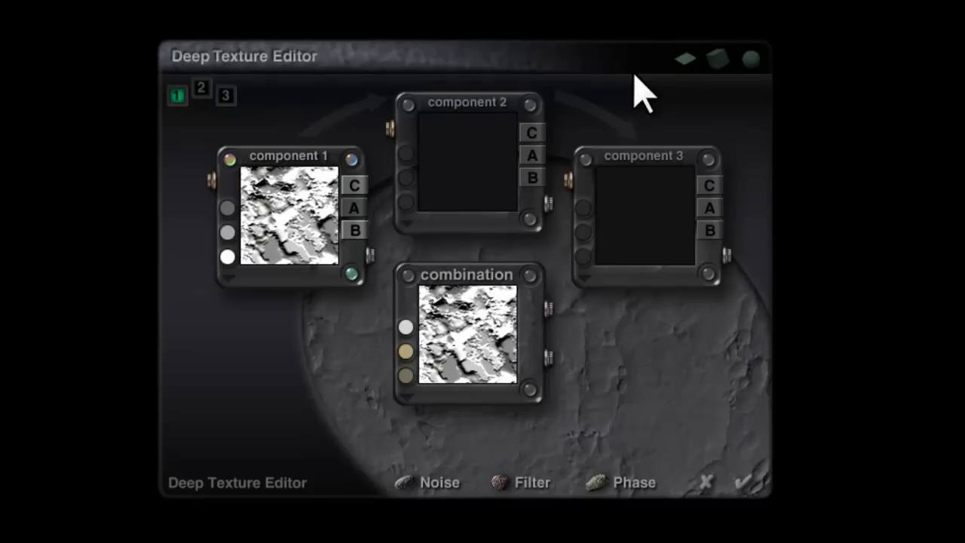
left_click(354, 211)
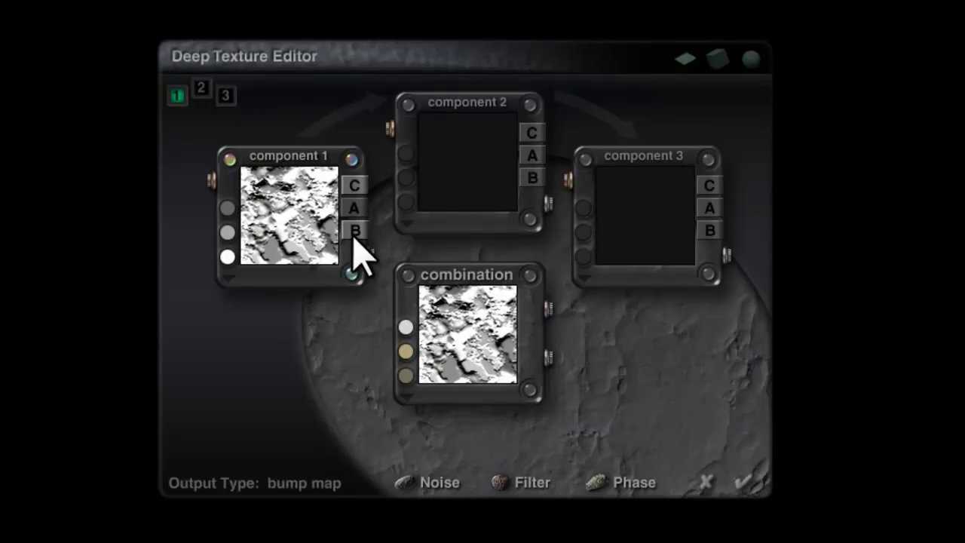
left_click(351, 160)
left_click(230, 159)
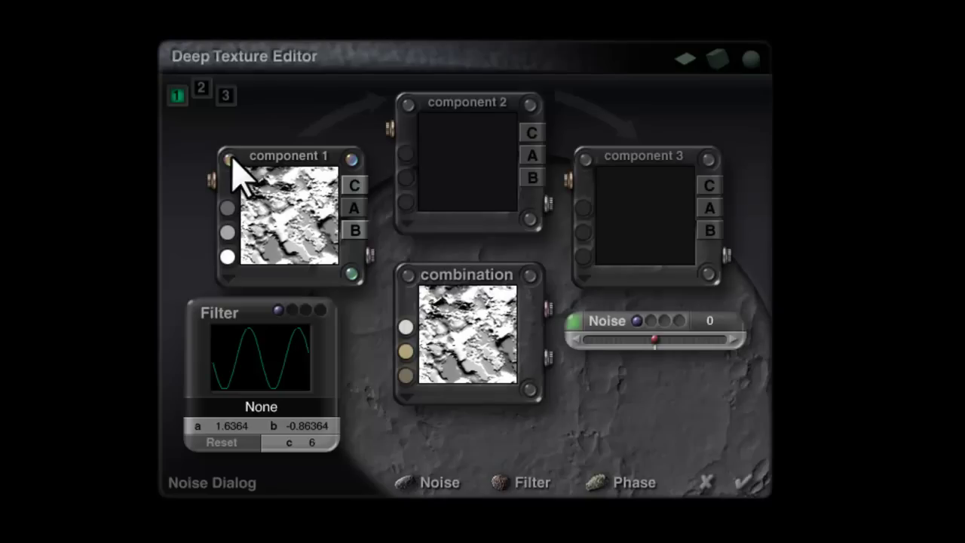
left_click(351, 274)
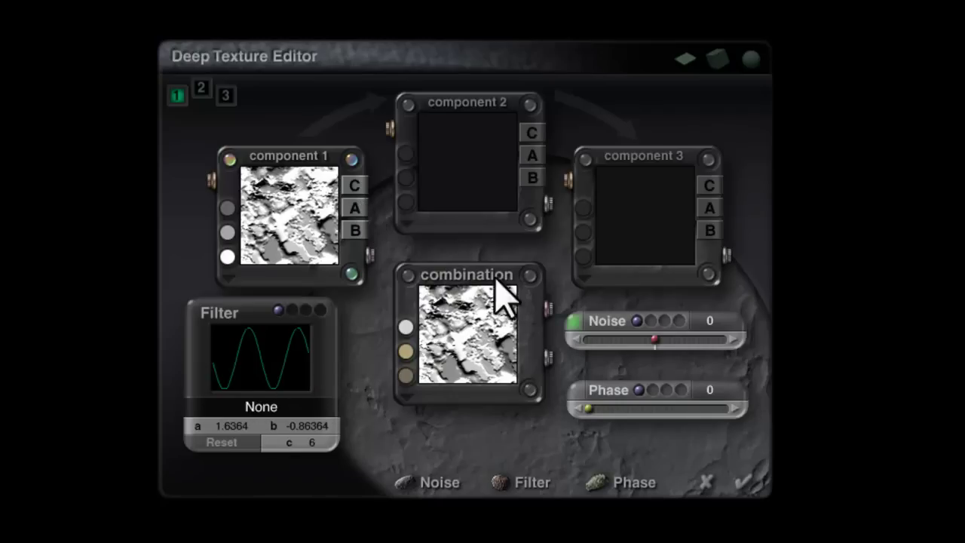
left_click(744, 483)
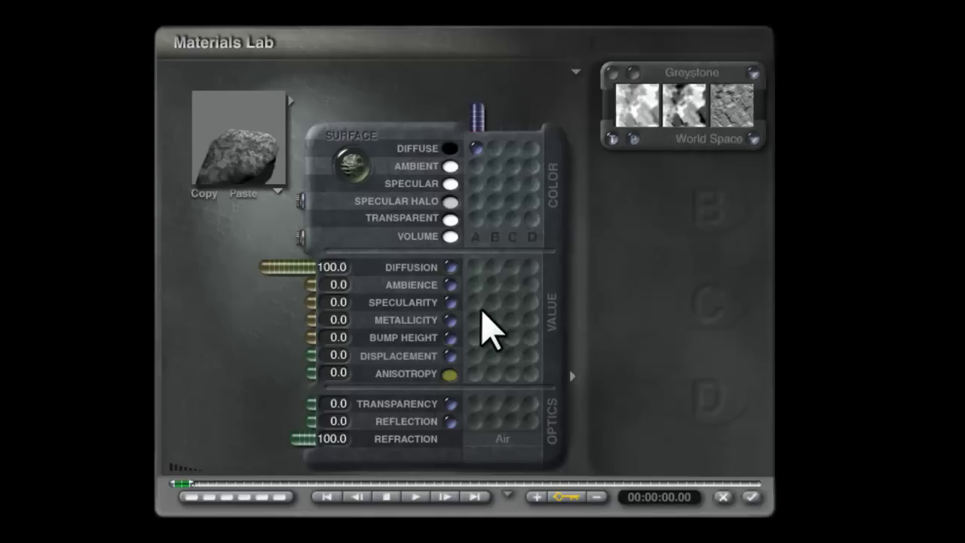
Step: Set the material's specularity to 35
left_click(330, 303)
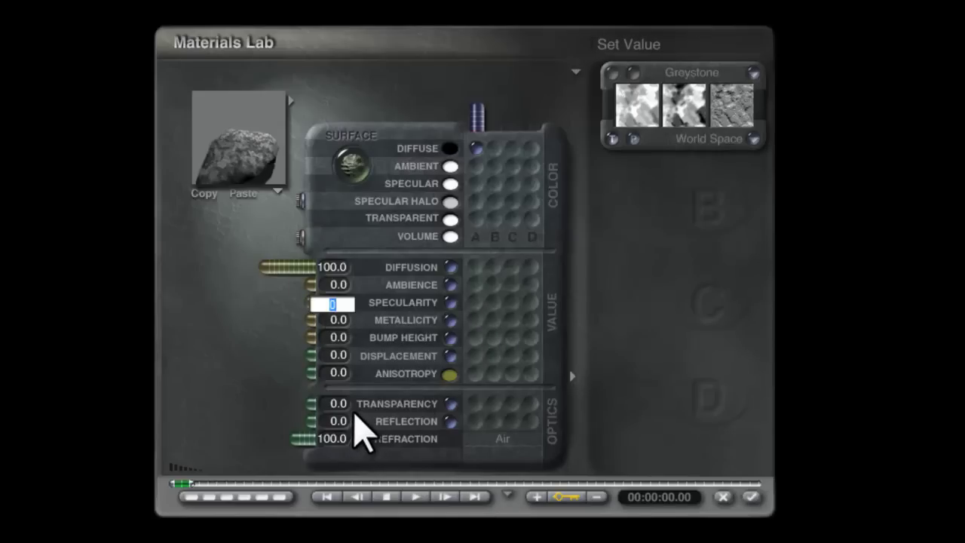
type("35")
key("Return")
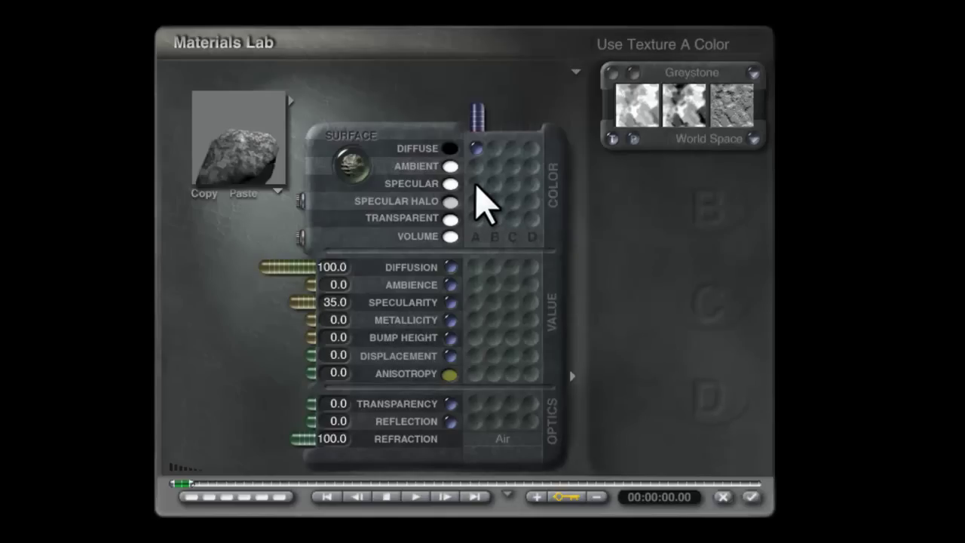
Step: Set the specular halo color's HLS lightness to 240, accept the material and test-render the stone
left_click(450, 184)
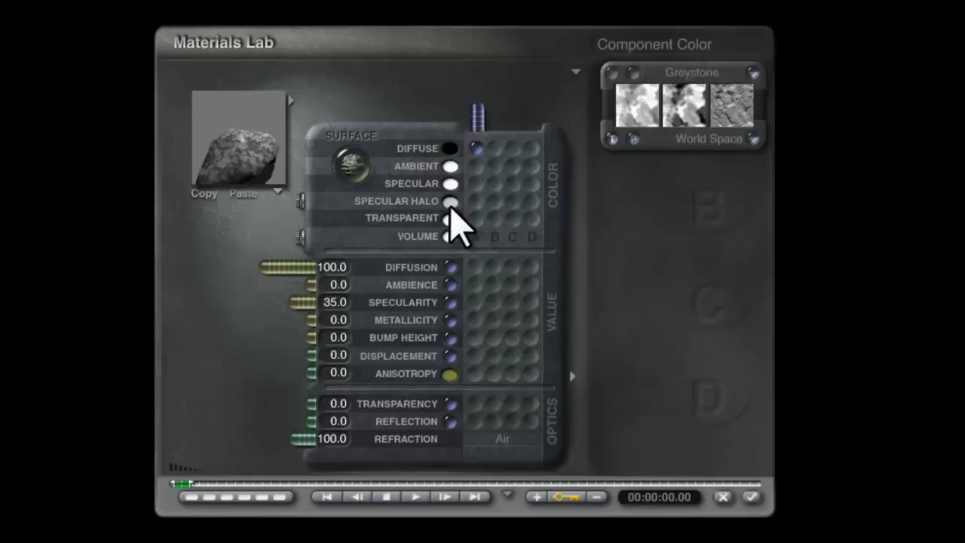
left_click(451, 202)
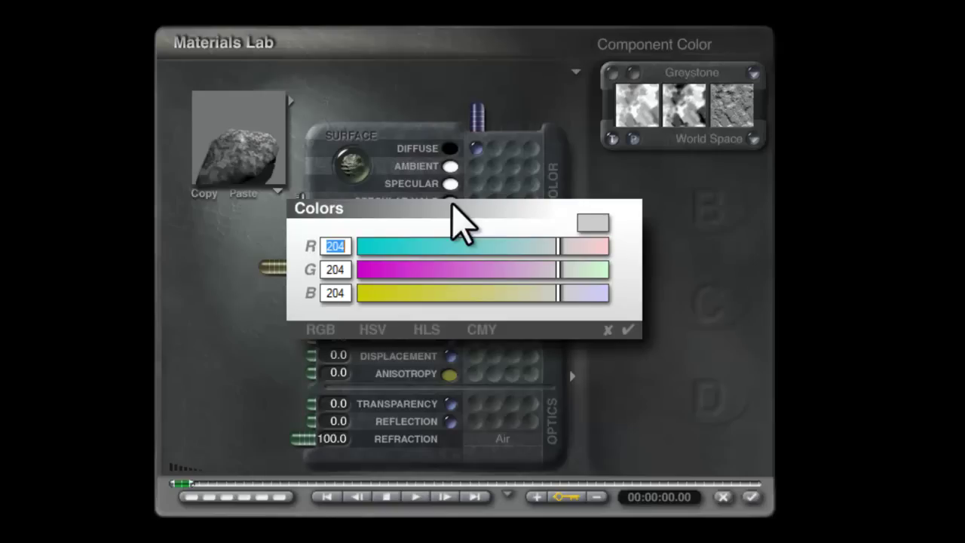
left_click(430, 330)
double_click(337, 268)
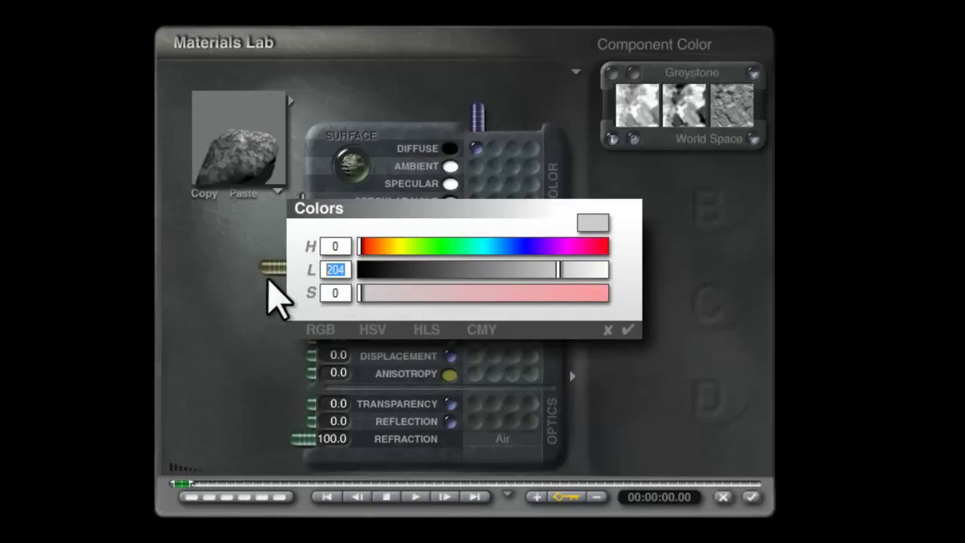
type("240")
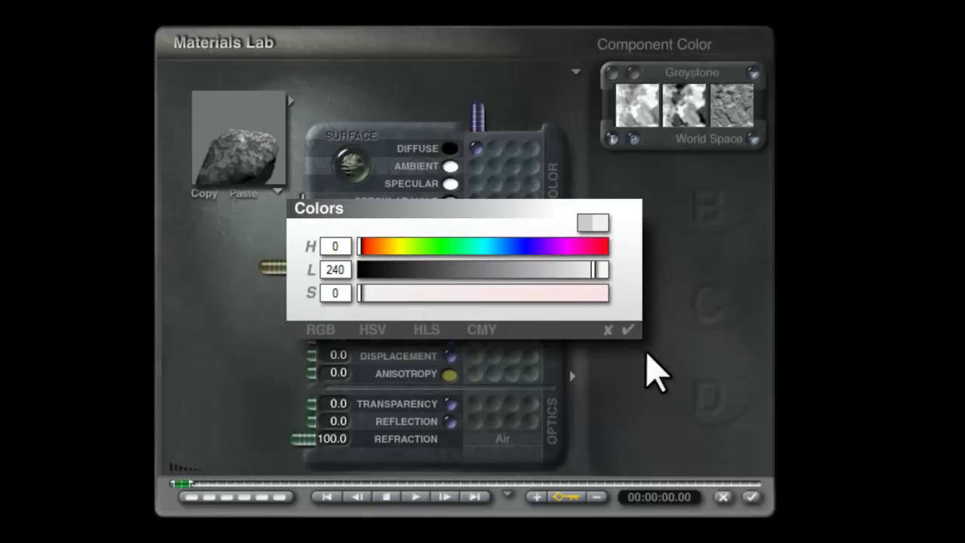
left_click(628, 331)
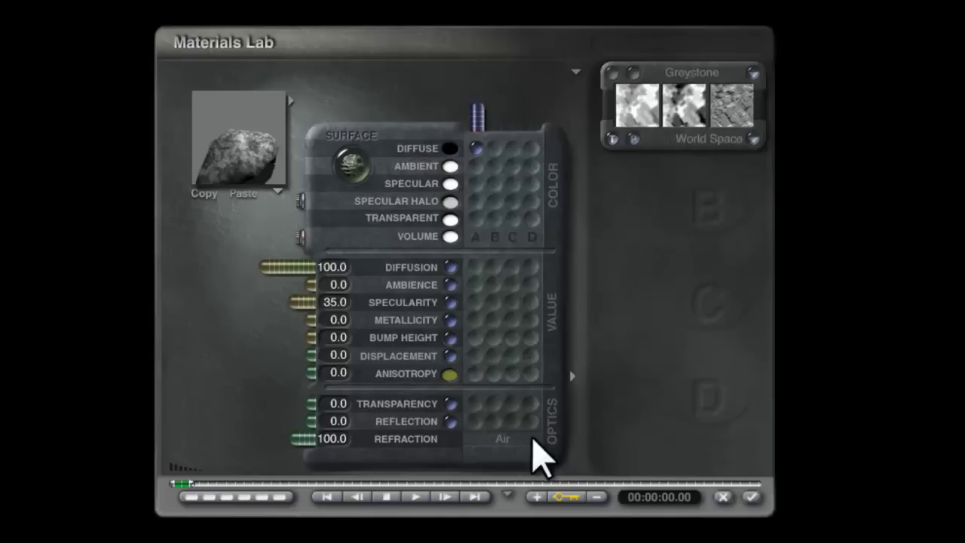
left_click(751, 497)
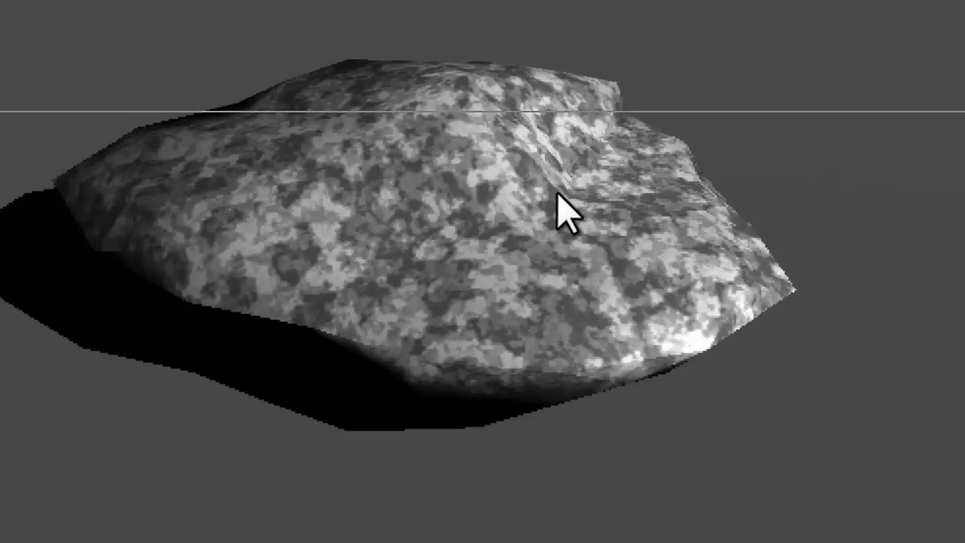
left_click(588, 263)
Step: Reopen the stone's material, drive bump height with texture A and set it to 20
left_click(840, 305)
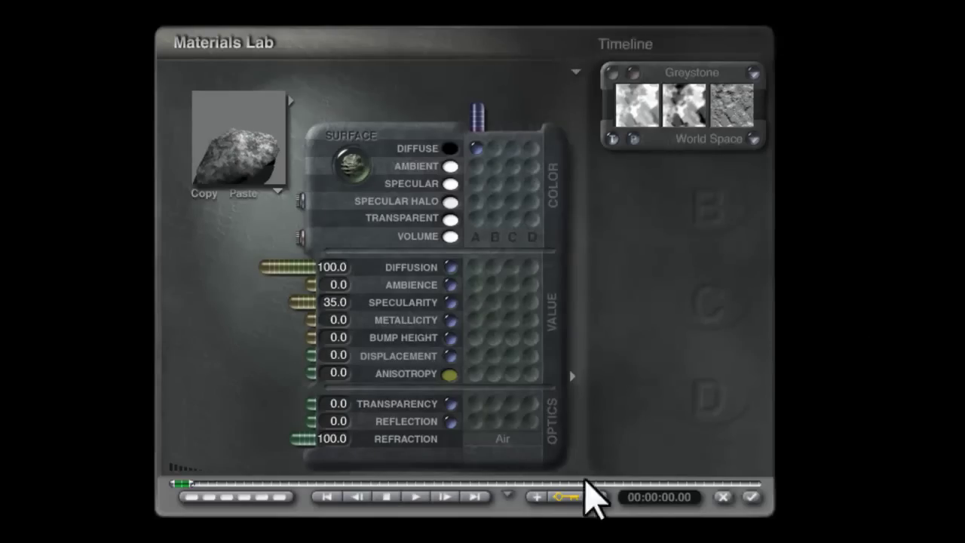
left_click(475, 337)
left_click(335, 338)
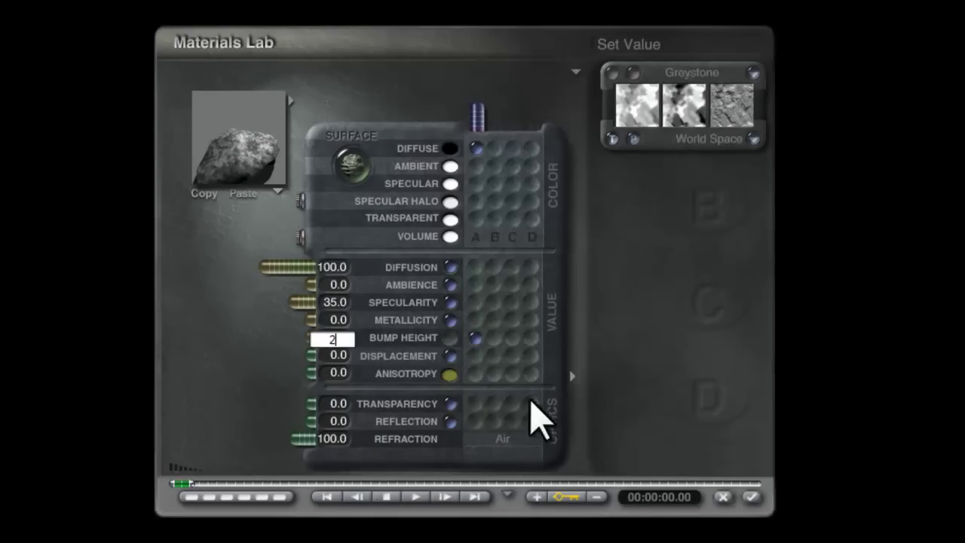
type("20")
key("Return")
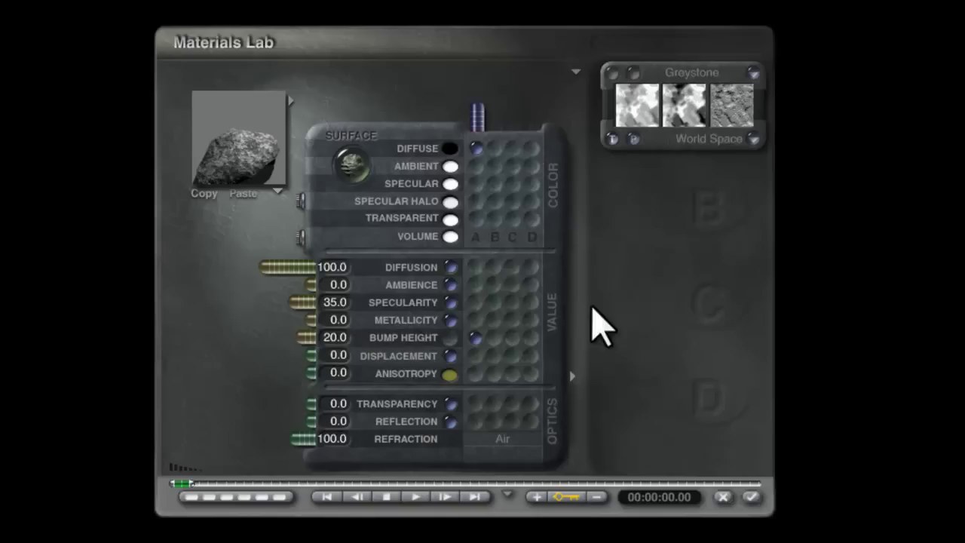
Step: Set the Greystone texture's scale to 76% on X, Y and Z, accept the material and test-render the stone
left_click(611, 72)
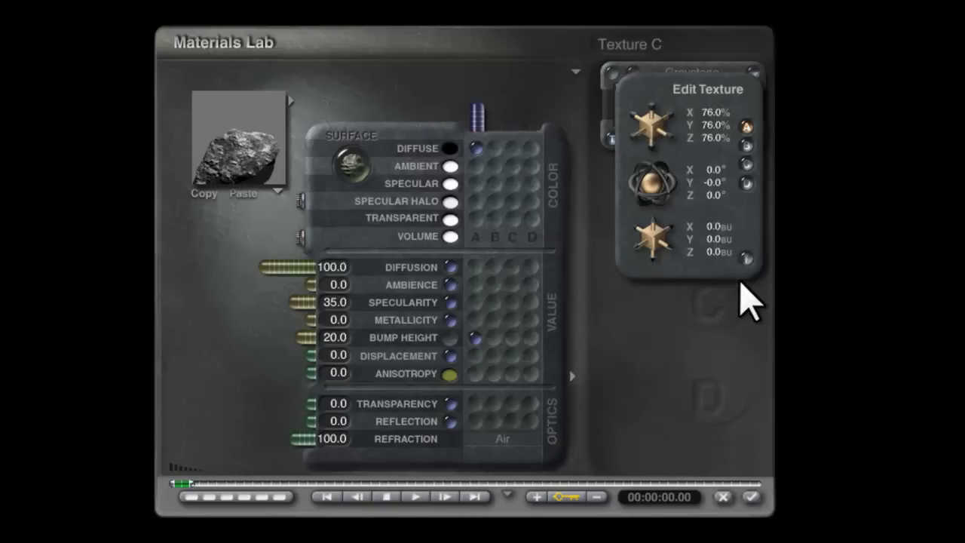
left_click(746, 265)
left_click(751, 497)
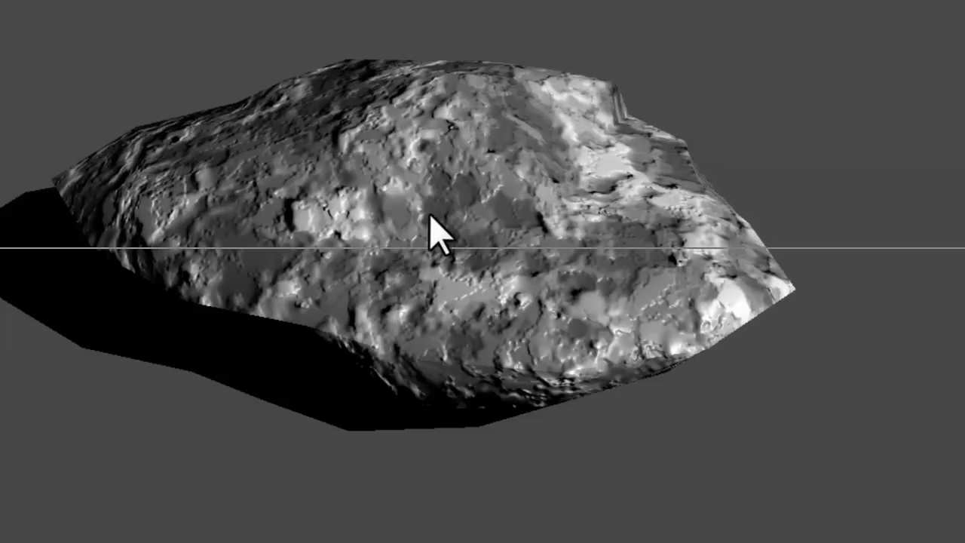
left_click(619, 187)
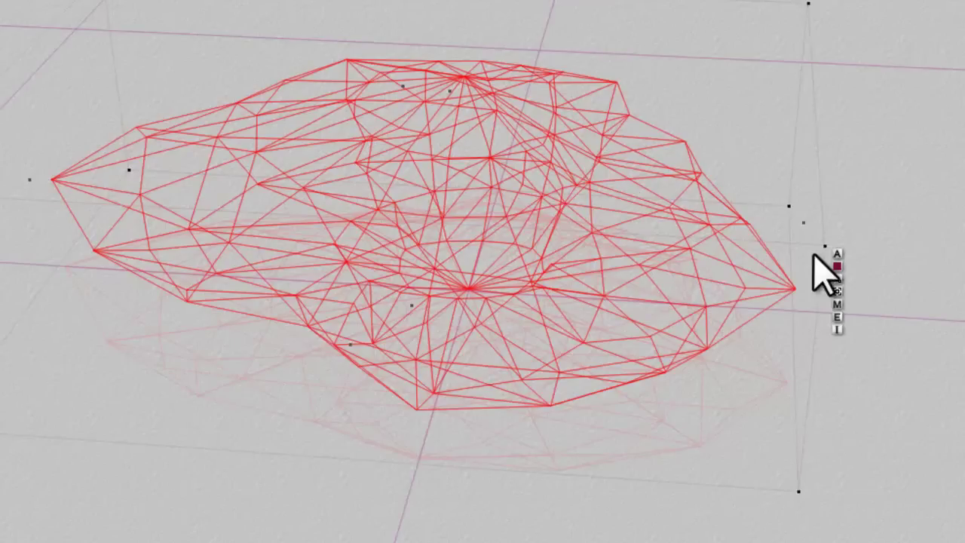
Step: Edit the noise of the Greystone texture's component 1, setting octaves to 4 and frequency to X 583, Y 583, Z 582
left_click(837, 315)
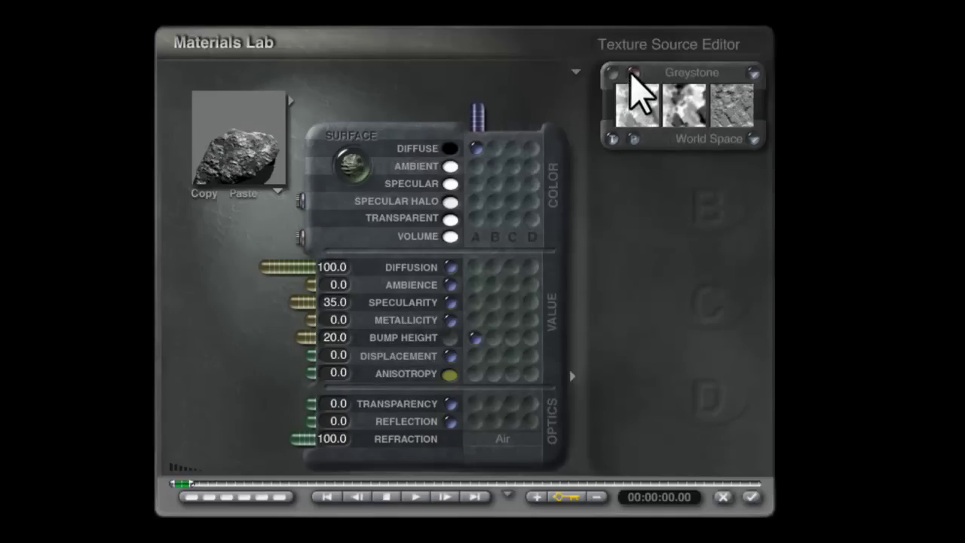
left_click(632, 75)
left_click(587, 332)
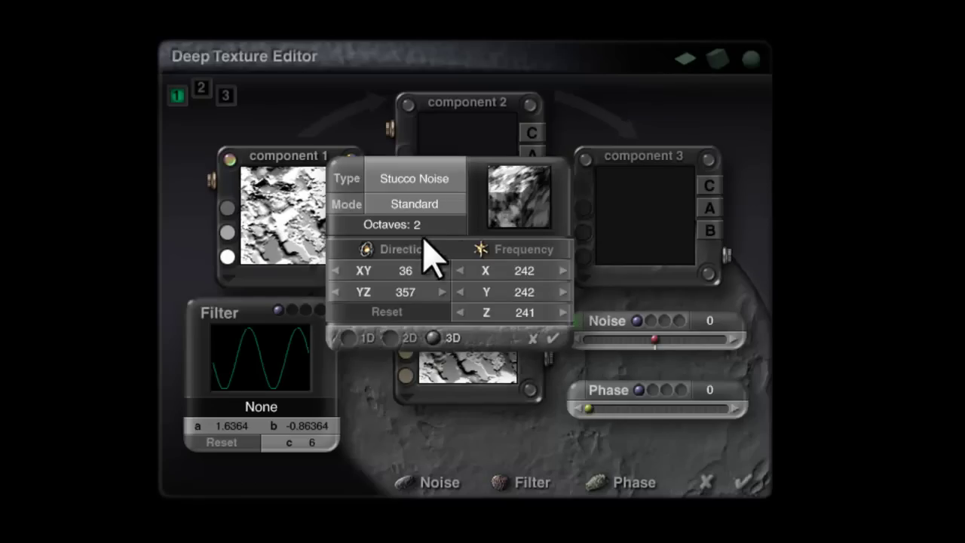
left_click_drag(421, 223, 867, 215)
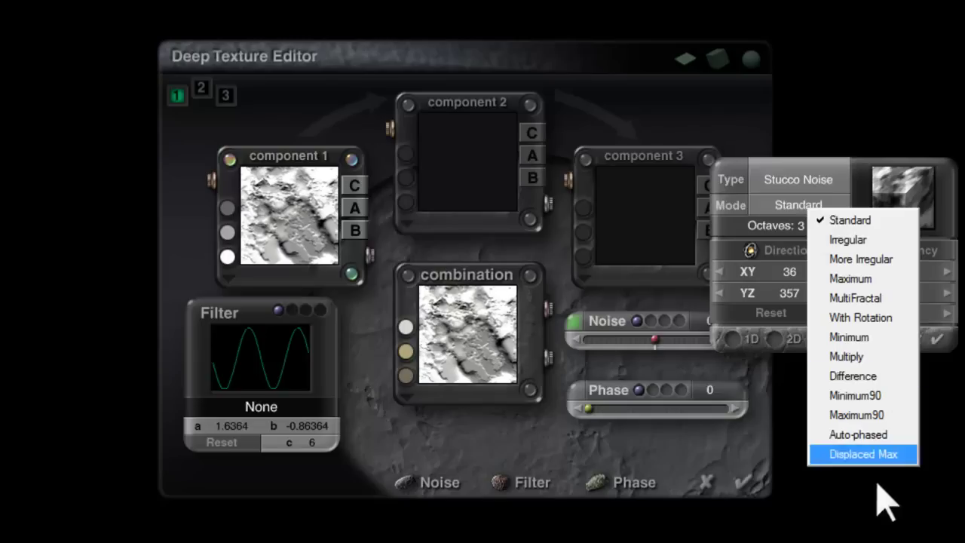
left_click(884, 105)
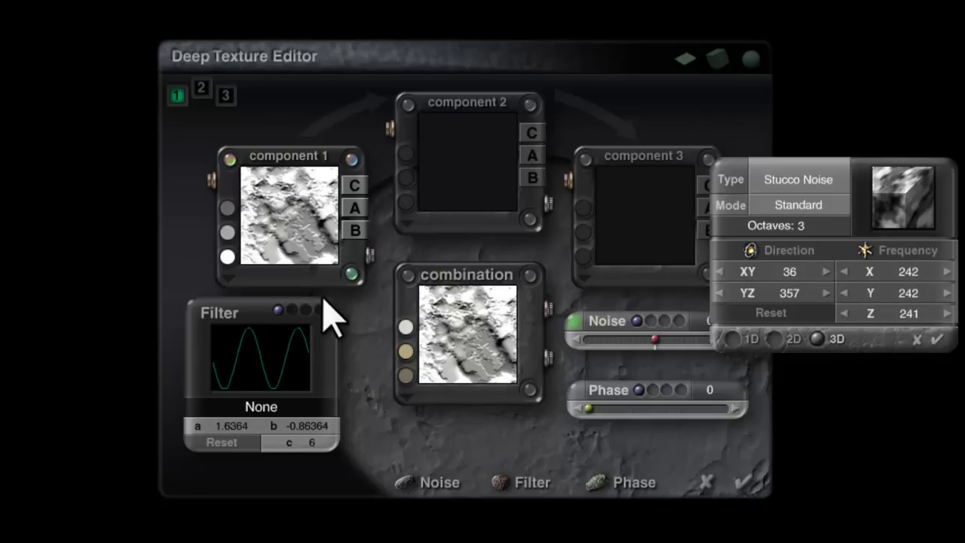
left_click_drag(804, 226, 808, 226)
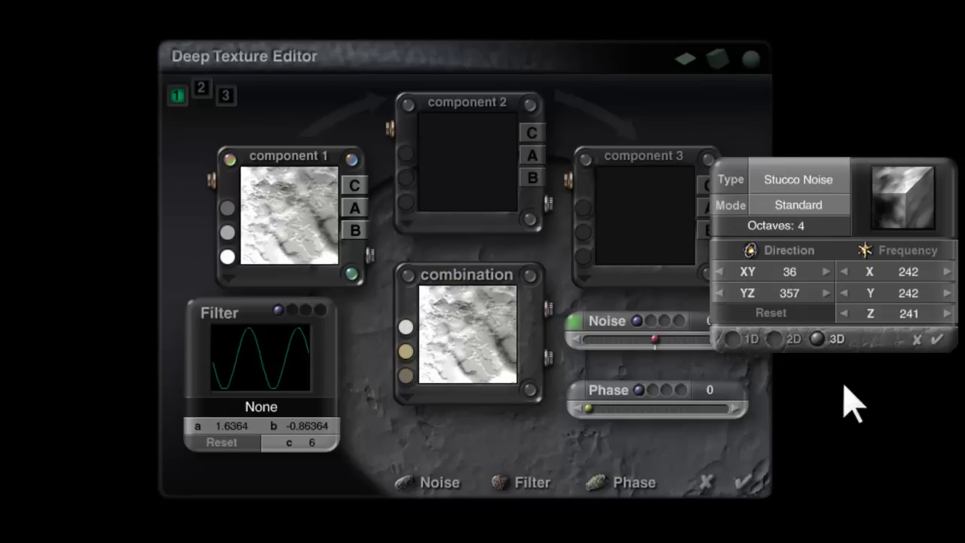
left_click_drag(864, 250, 864, 250)
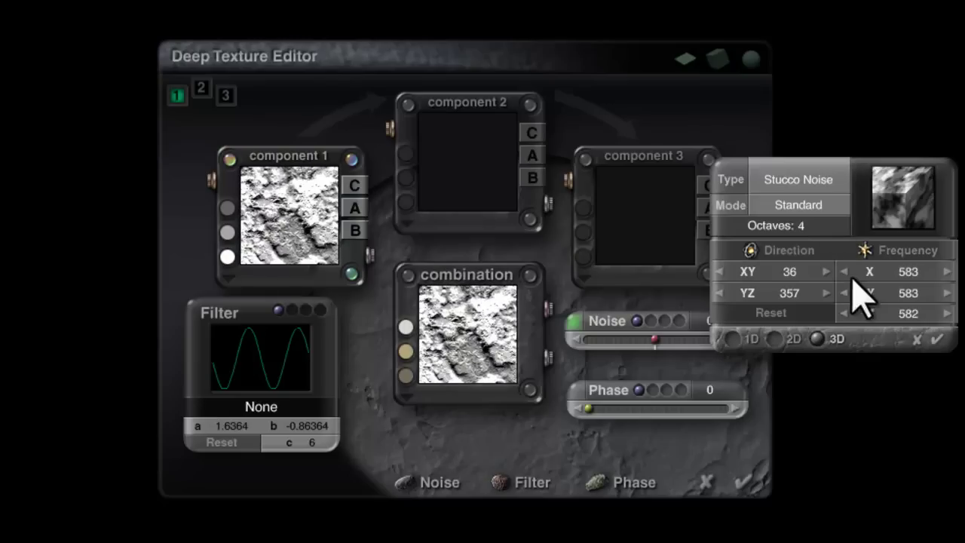
left_click(940, 341)
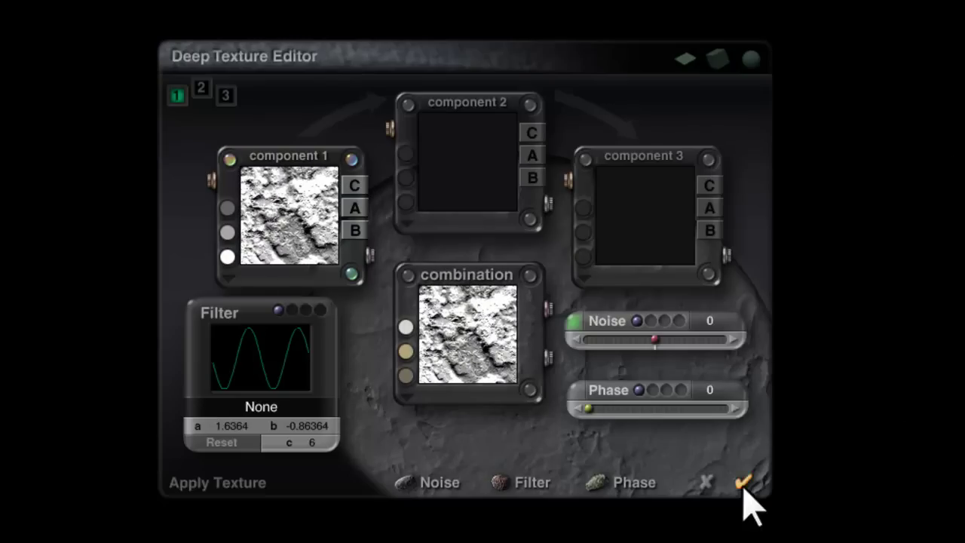
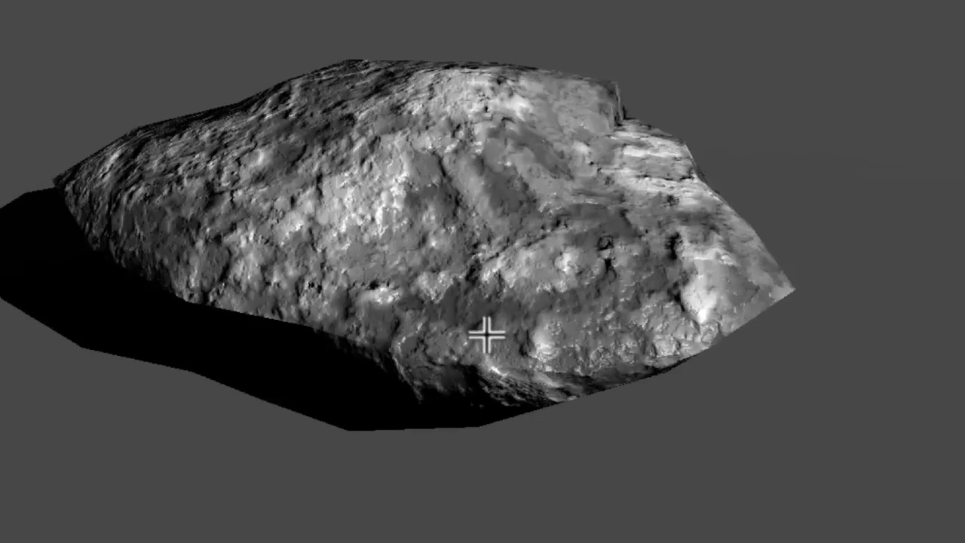
Step: Reopen the stone's Greystone texture for deep editing and copy component 1 into component 2
left_click(531, 279)
left_click(828, 303)
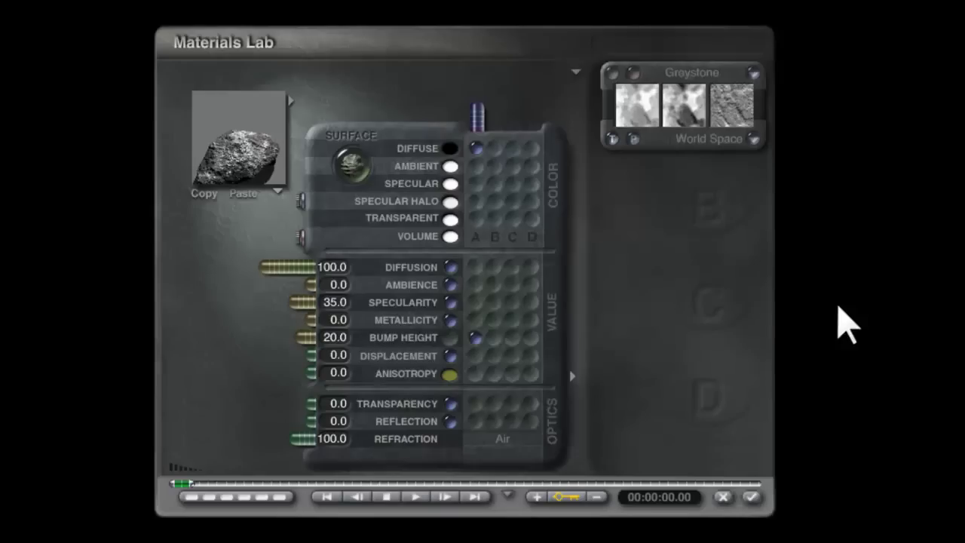
left_click(633, 74)
left_click_drag(290, 238, 466, 162)
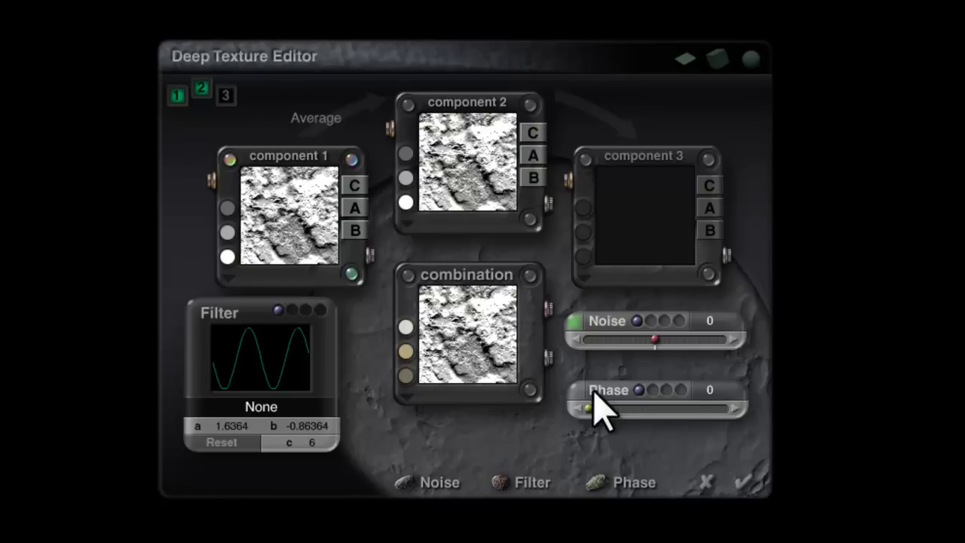
left_click(575, 322)
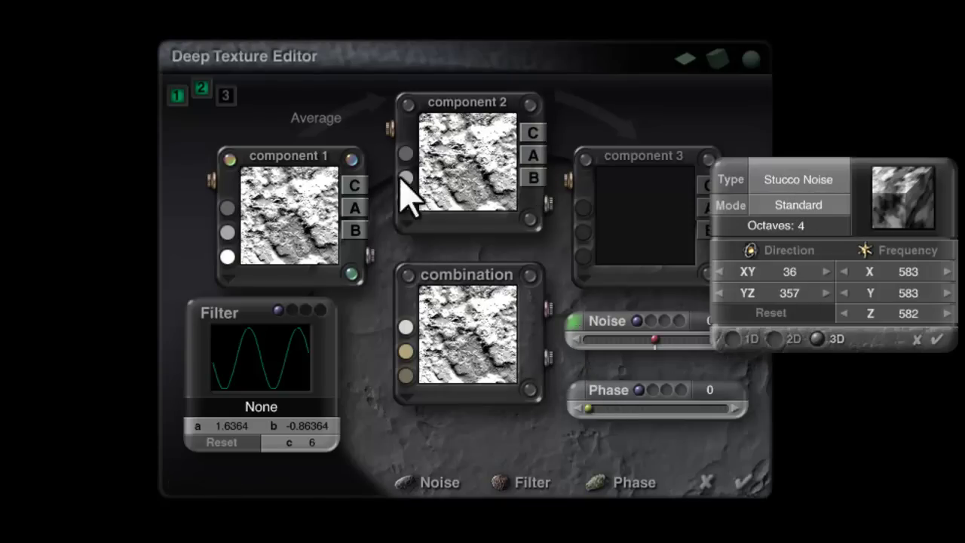
left_click(805, 185)
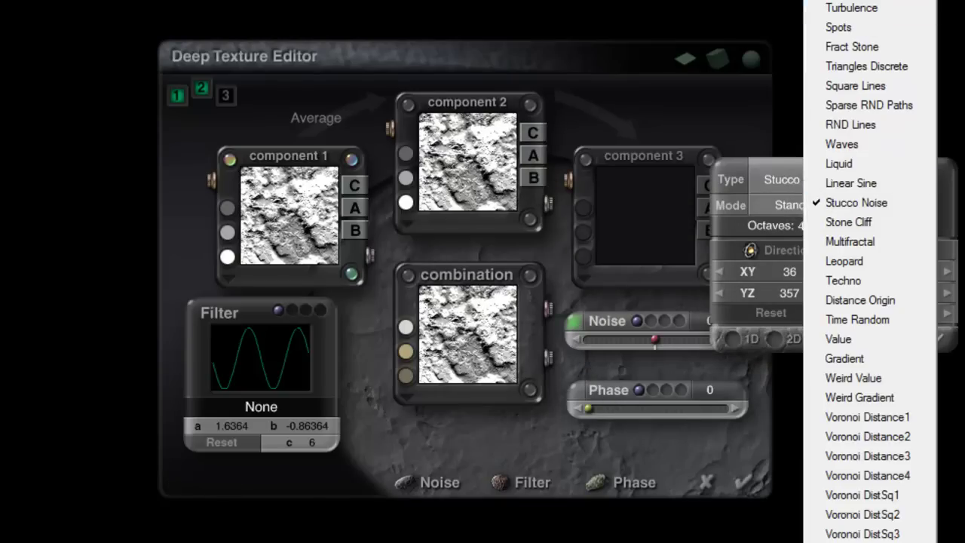
left_click(874, 241)
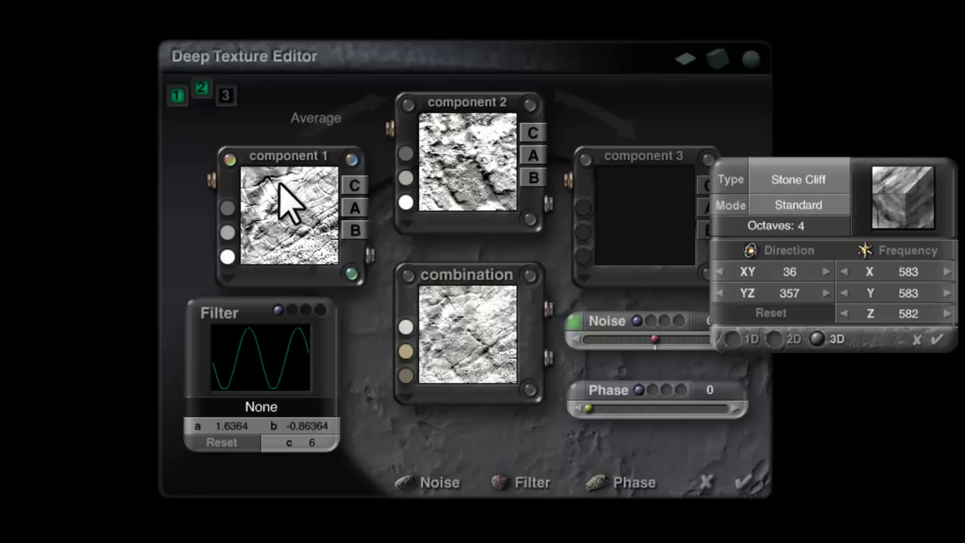
left_click(917, 343)
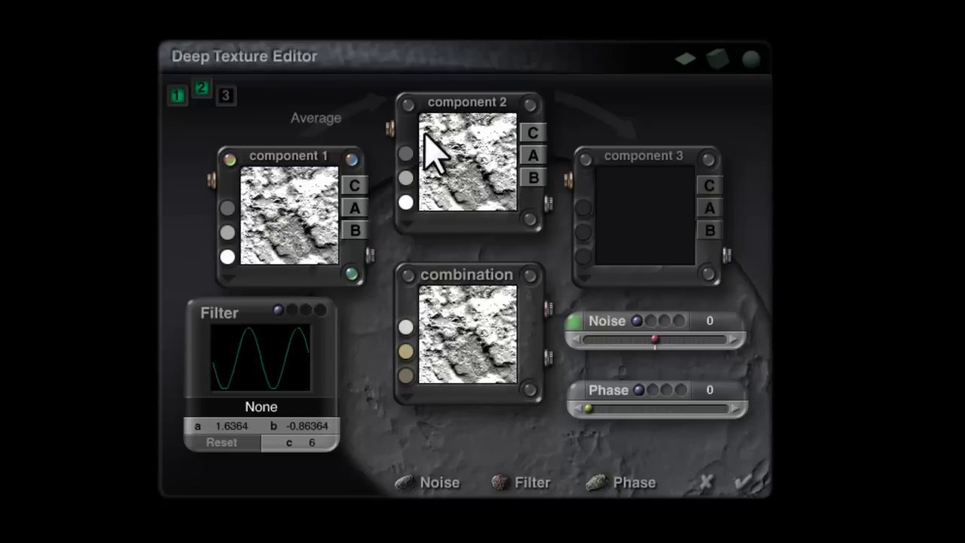
Step: Change component 2's noise type to Stone Cliff, reduce its octaves to 1, lower its frequency and accept the noise
left_click(588, 331)
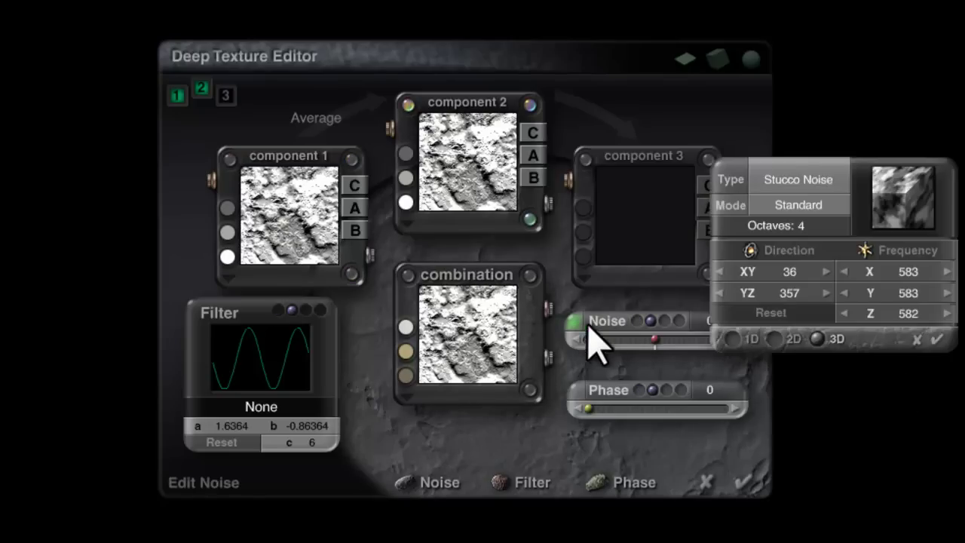
left_click(811, 183)
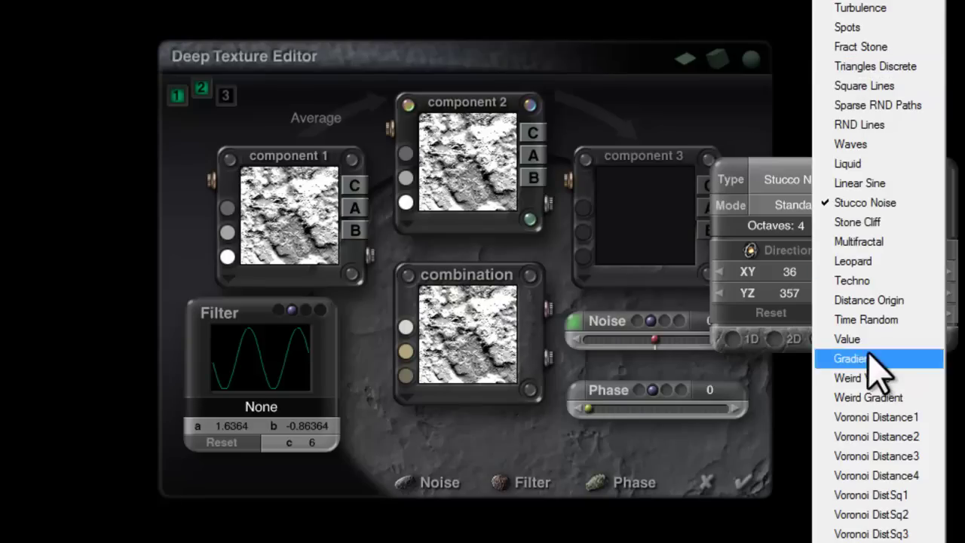
left_click(860, 221)
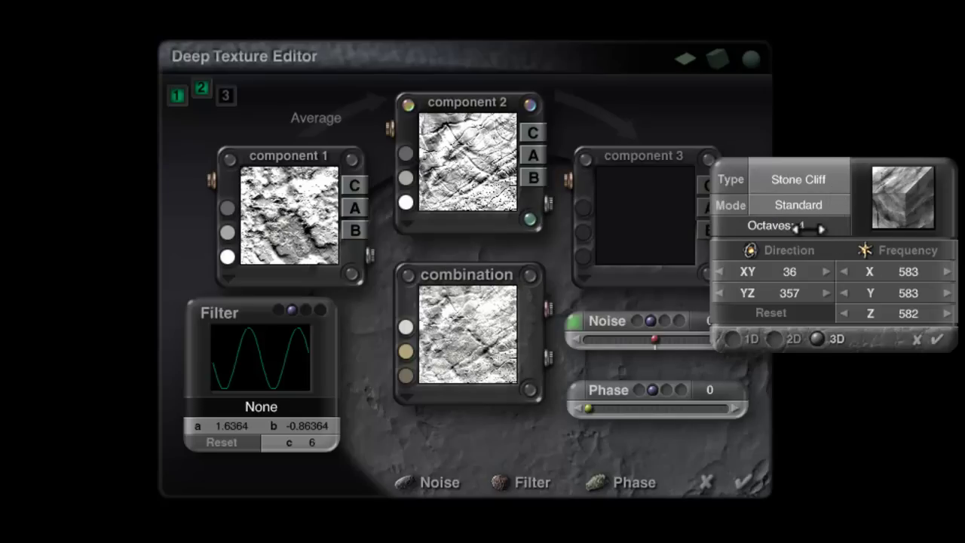
left_click_drag(803, 225, 425, 227)
left_click_drag(865, 249, 864, 250)
left_click(937, 341)
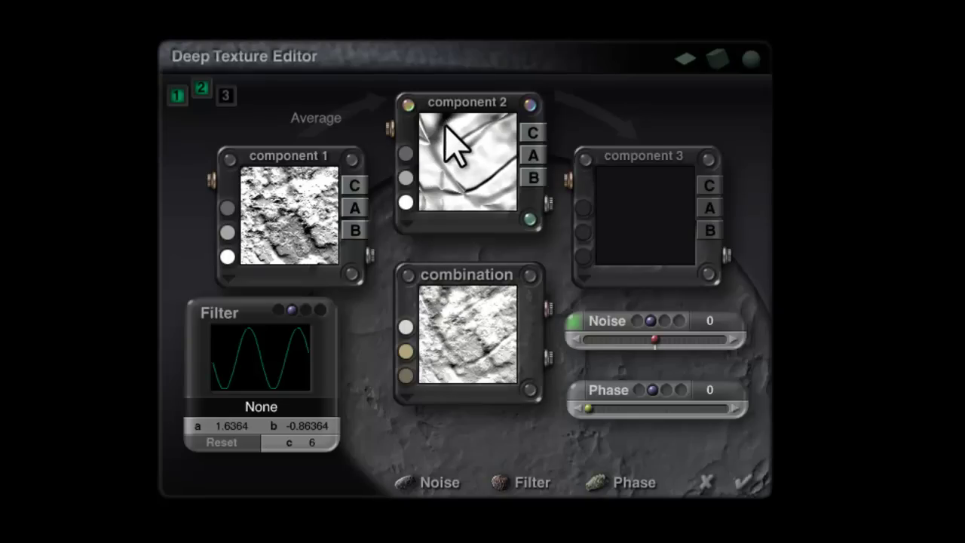
Step: Apply the Smooth Clip aX+b filter to component 2 with a at 2.5595, accept the texture and material, and test-render the stone
left_click(270, 407)
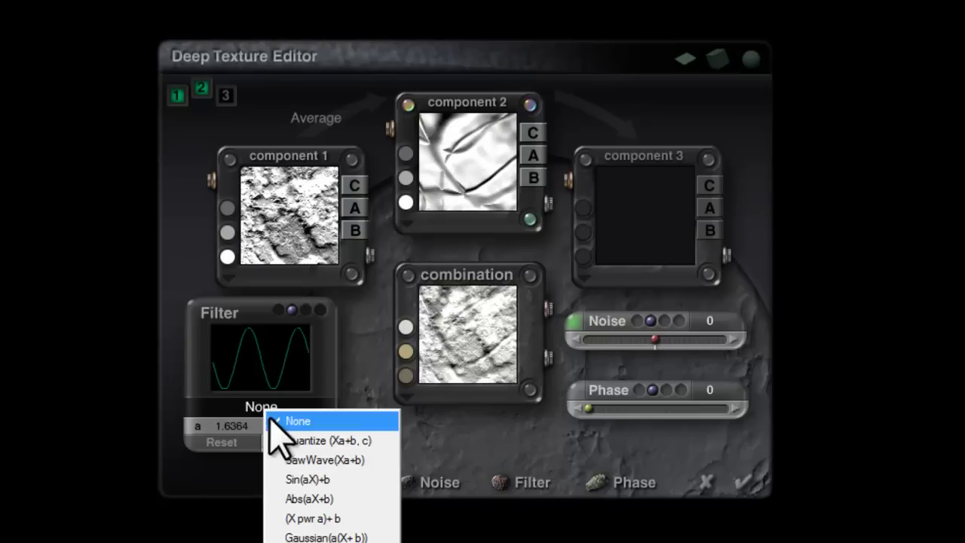
left_click(324, 540)
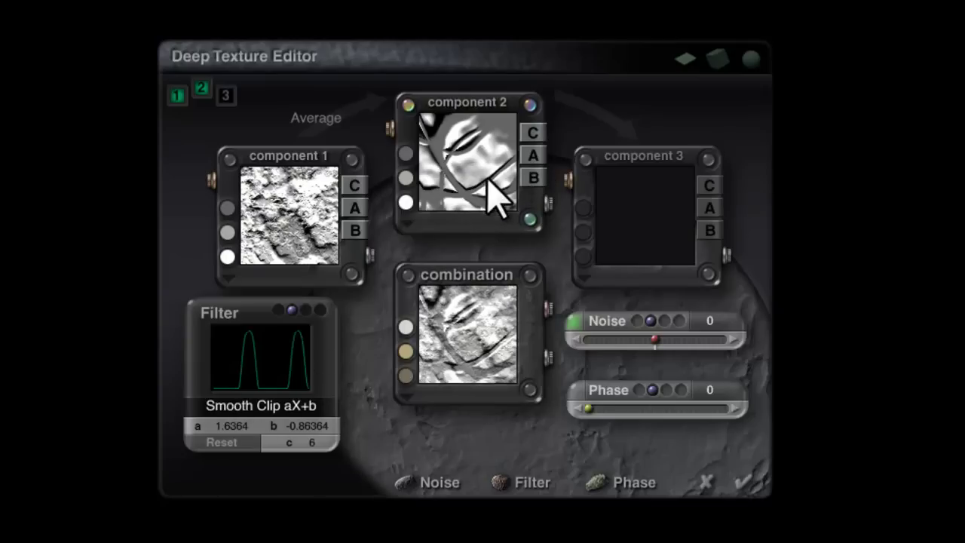
left_click_drag(230, 424, 226, 424)
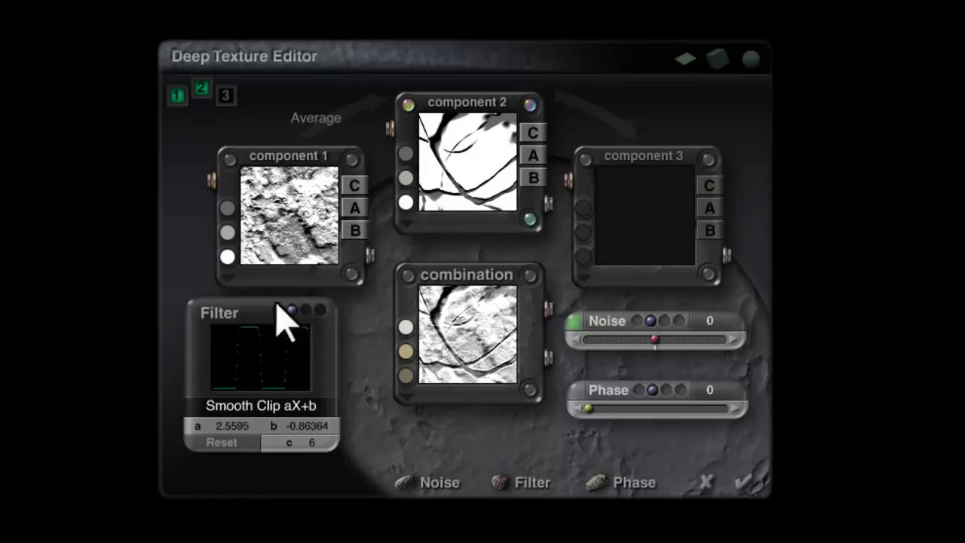
left_click(748, 487)
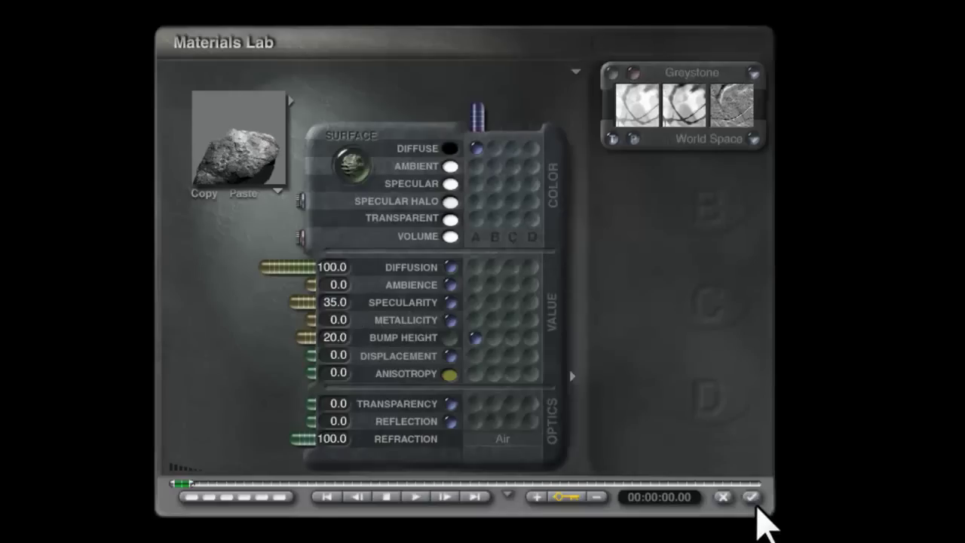
left_click(751, 496)
key("ctrl+r")
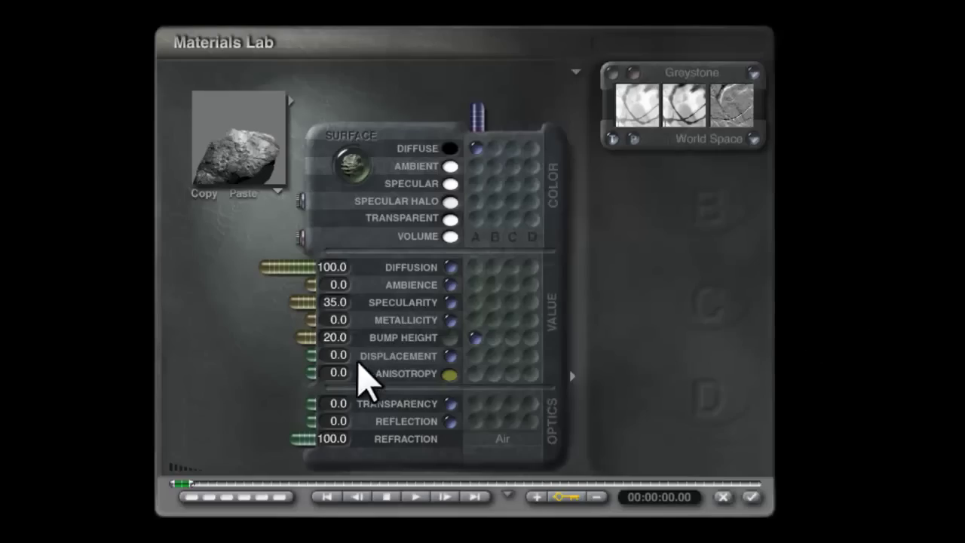
Step: Set the material's bump height to 40 and accept the material
left_click(332, 339)
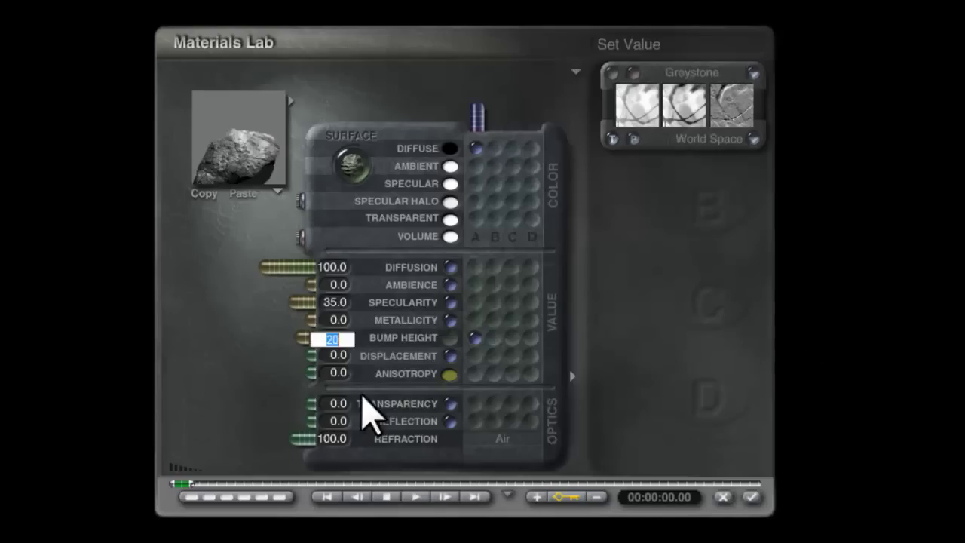
type("40")
key("Return")
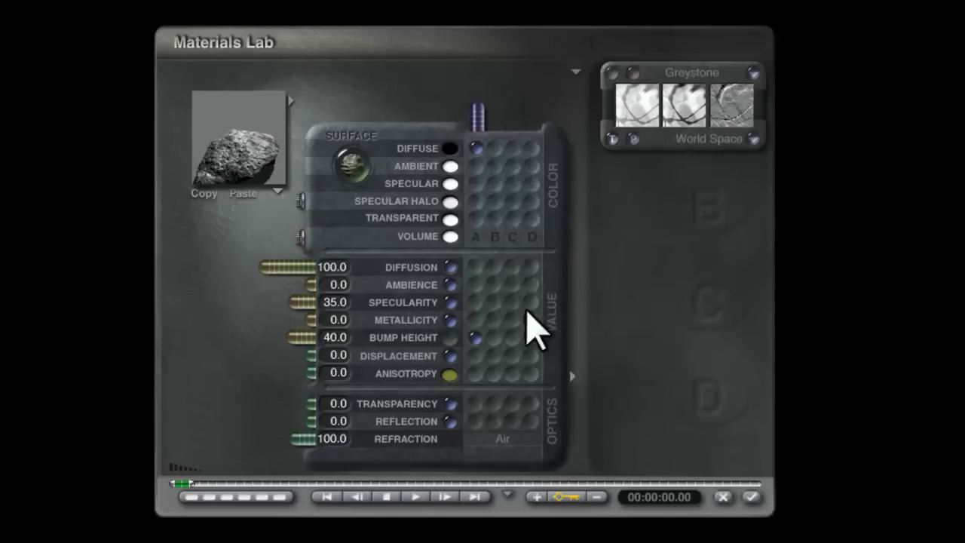
left_click(751, 497)
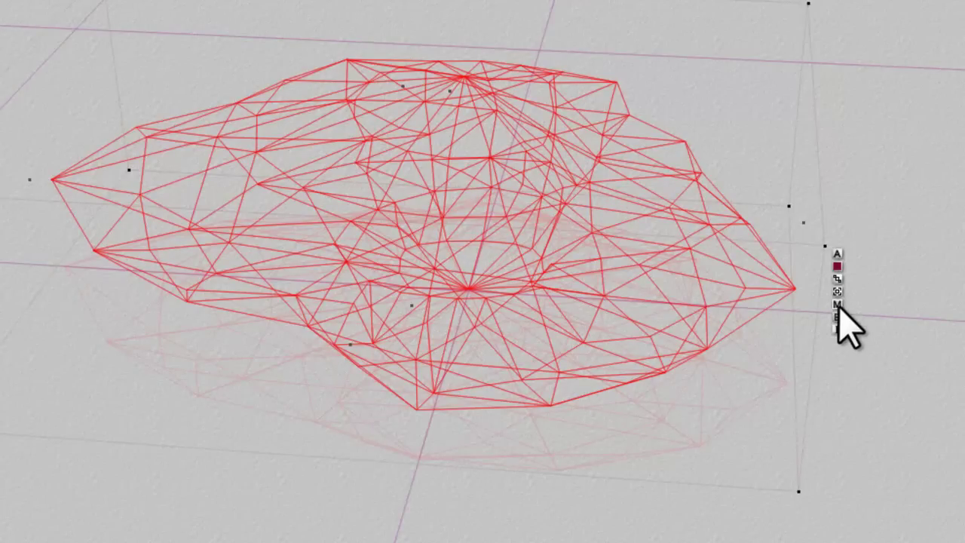
Step: Reopen the stone's material and its Greystone texture, and copy component 1 into component 3
left_click(839, 306)
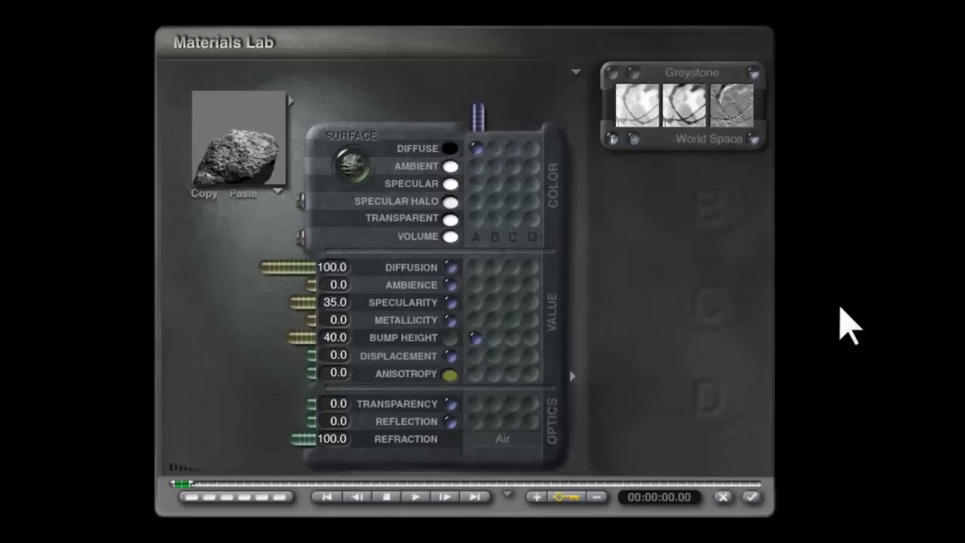
left_click(637, 94)
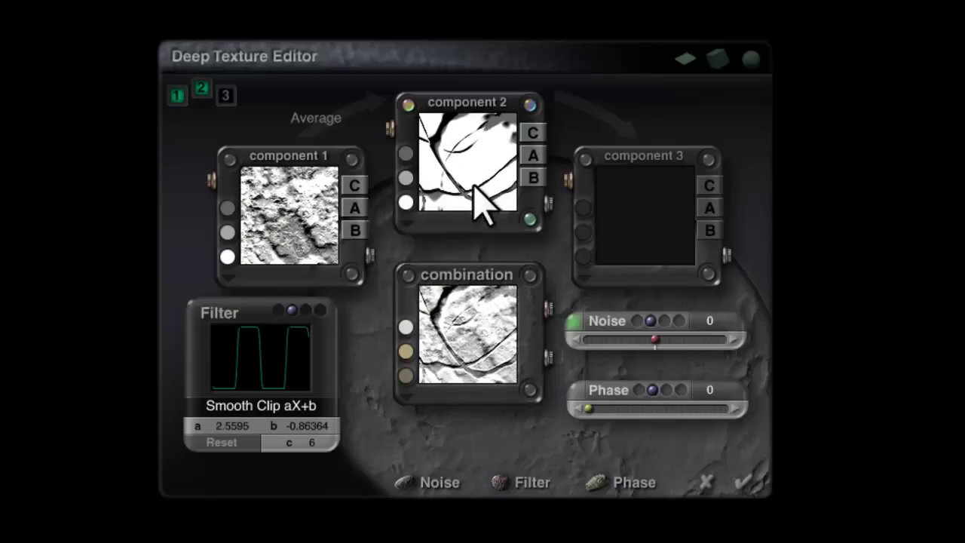
left_click_drag(288, 254, 631, 233)
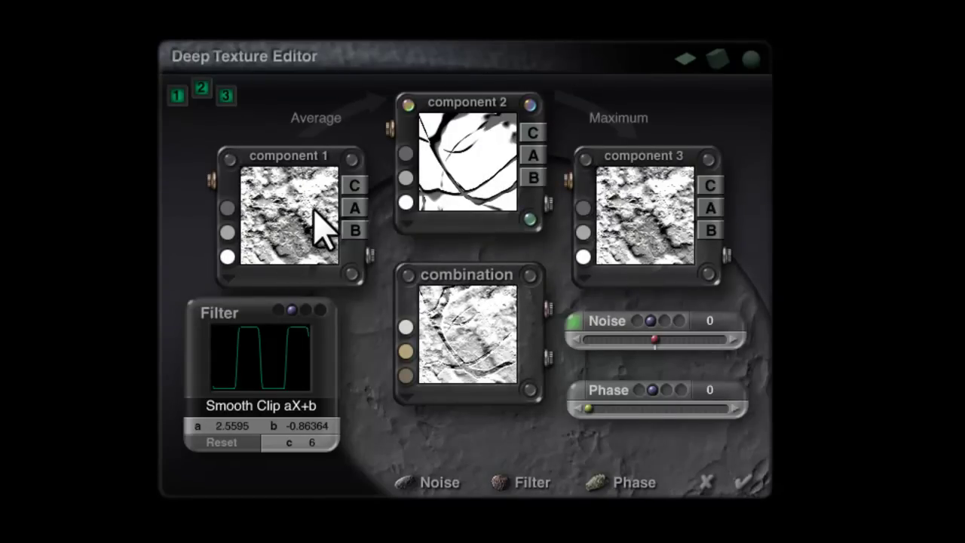
Step: Change component 3's noise type to RND Continuous and set the blend mode between components 2 and 3 to Blend Max
left_click(584, 175)
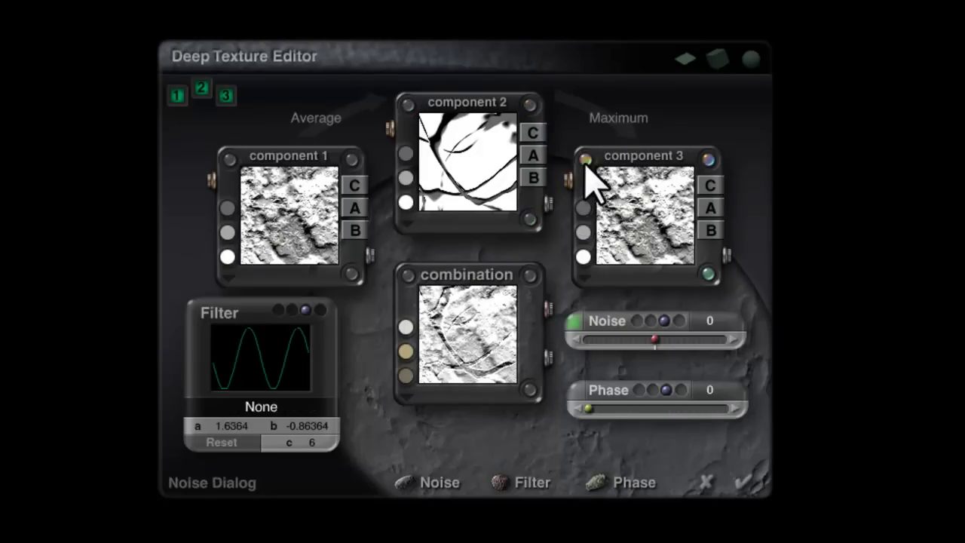
left_click(575, 321)
left_click(808, 184)
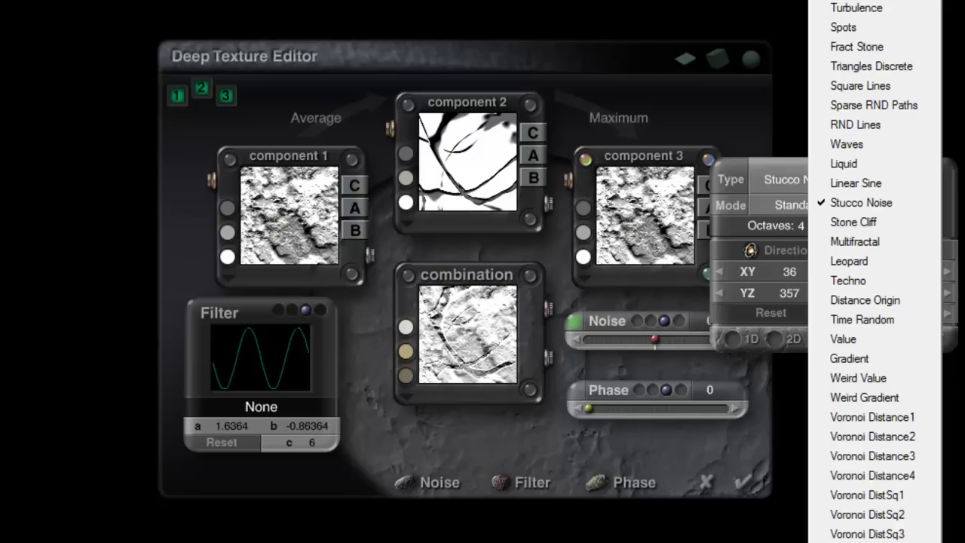
left_click(852, 3)
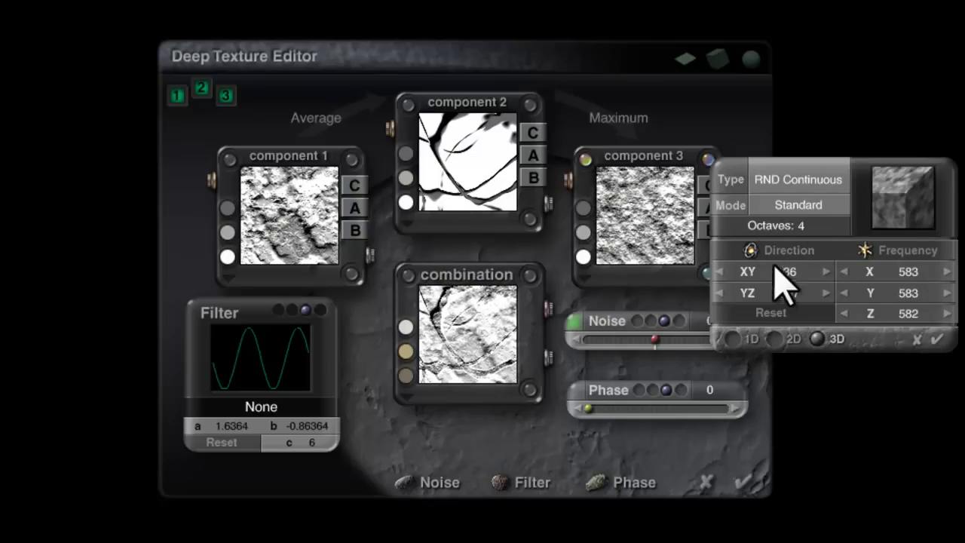
left_click(941, 339)
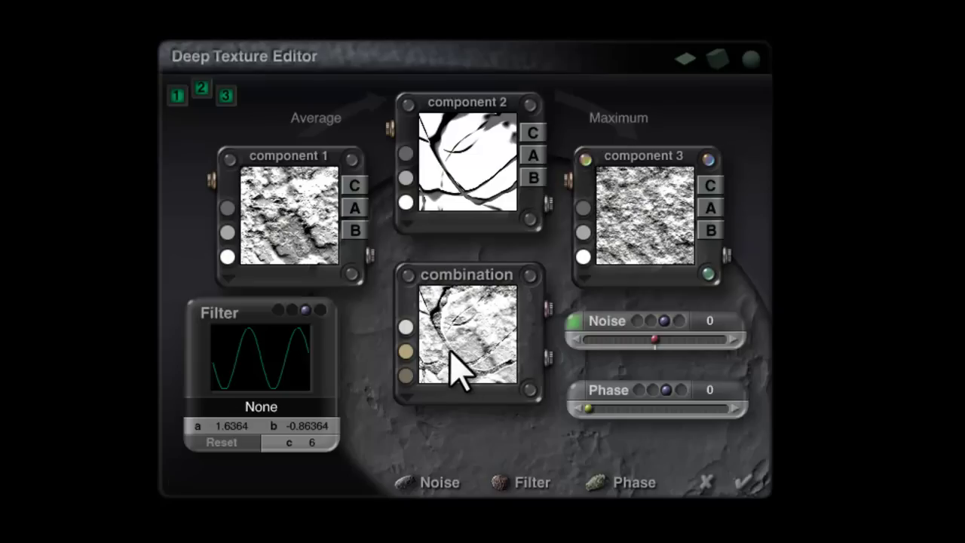
left_click(619, 118)
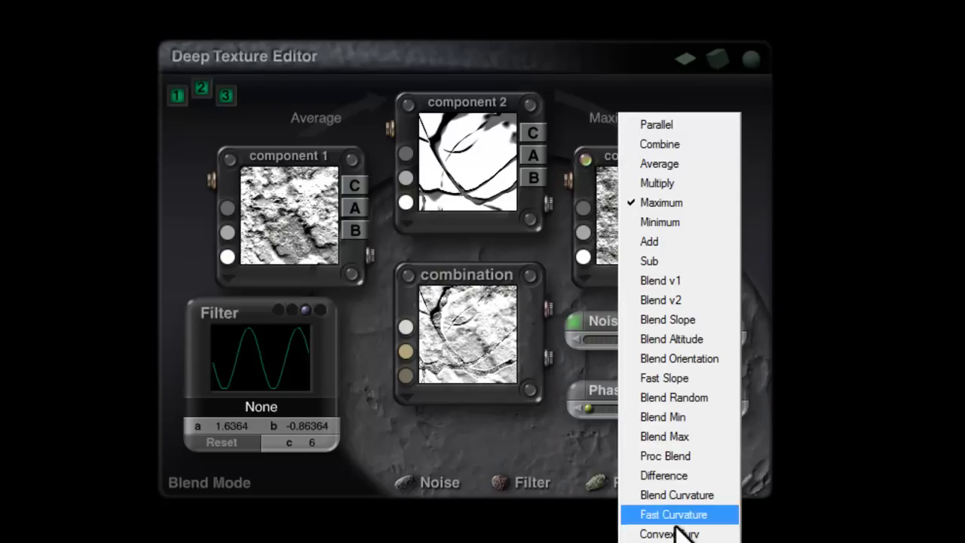
left_click(664, 437)
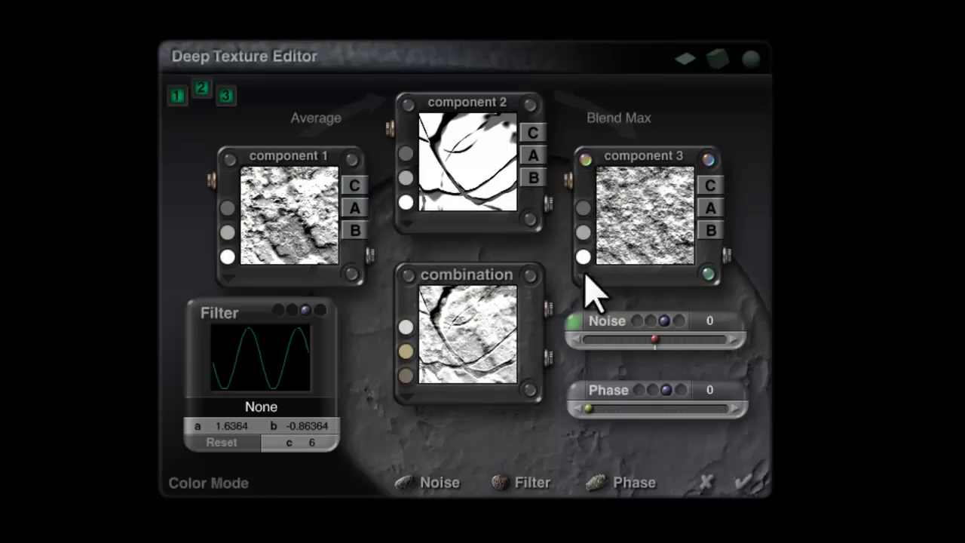
Step: Recolour component 3 with ochre yellow as its first colour, rusty brown as the second and moss green as the third
left_click_drag(584, 210, 695, 283)
left_click_drag(583, 232, 682, 306)
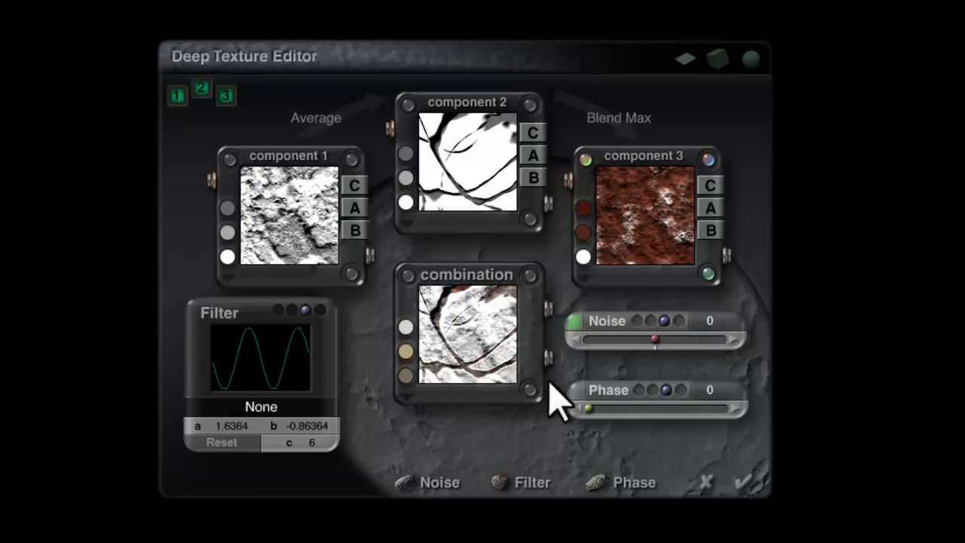
left_click_drag(583, 257, 695, 330)
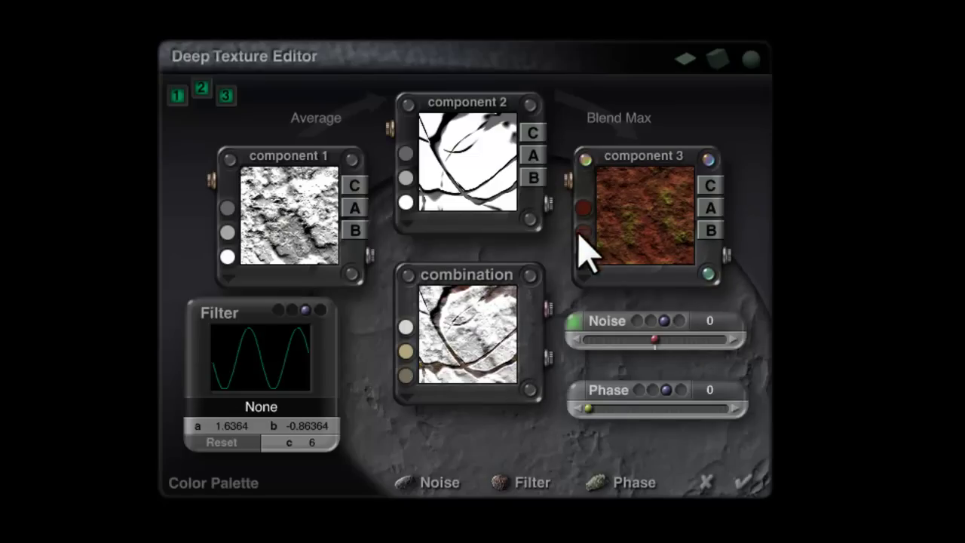
left_click_drag(585, 205, 694, 253)
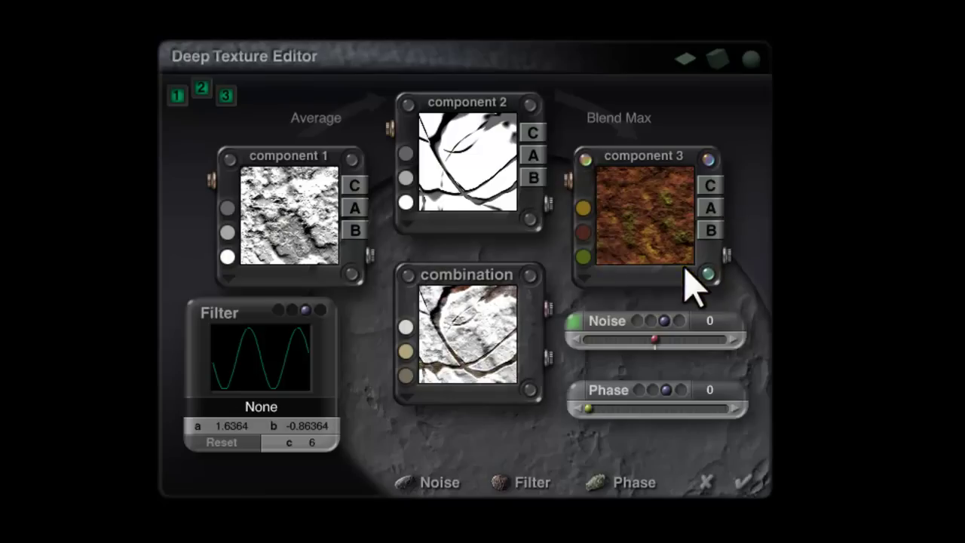
left_click_drag(584, 238, 711, 287)
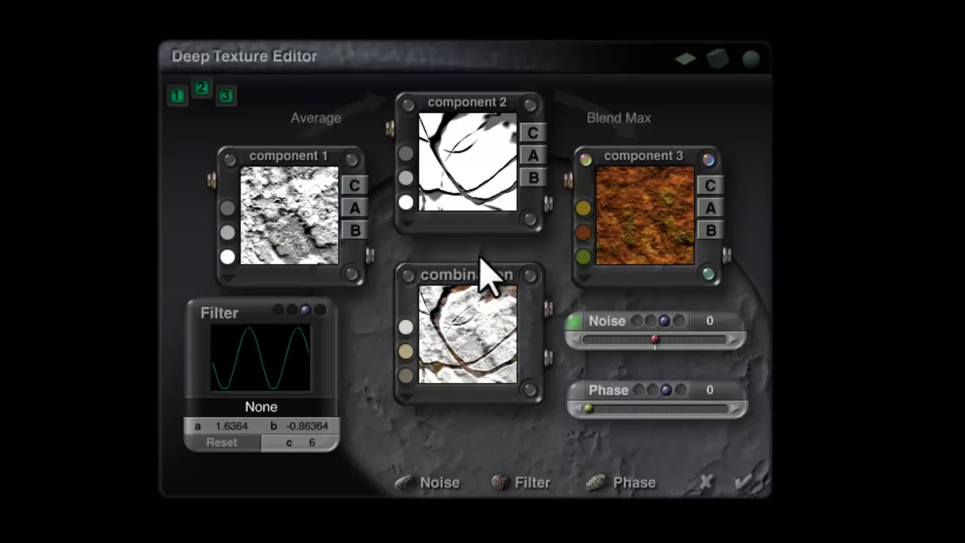
Step: Set component 3's RND Continuous noise to 2 octaves and accept the noise settings
left_click(573, 322)
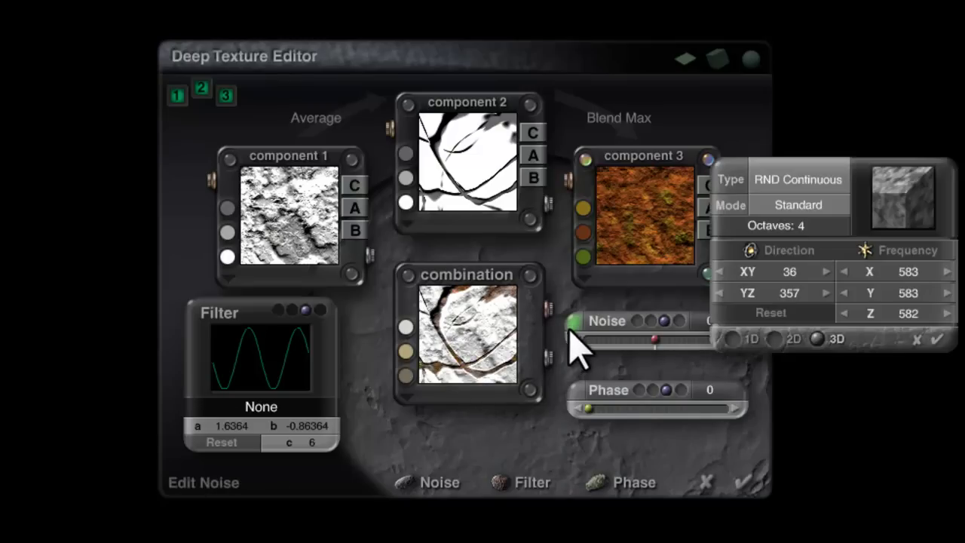
left_click(800, 225)
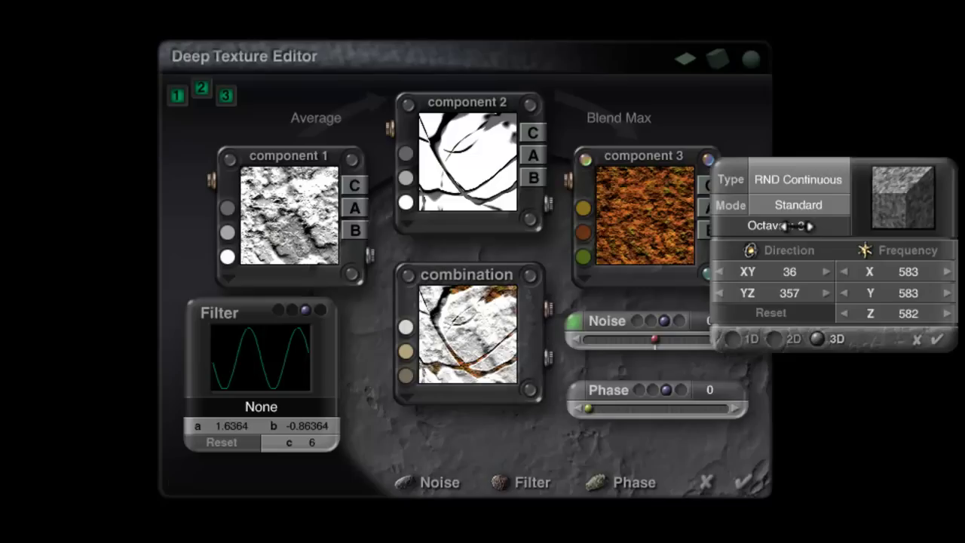
left_click(800, 226)
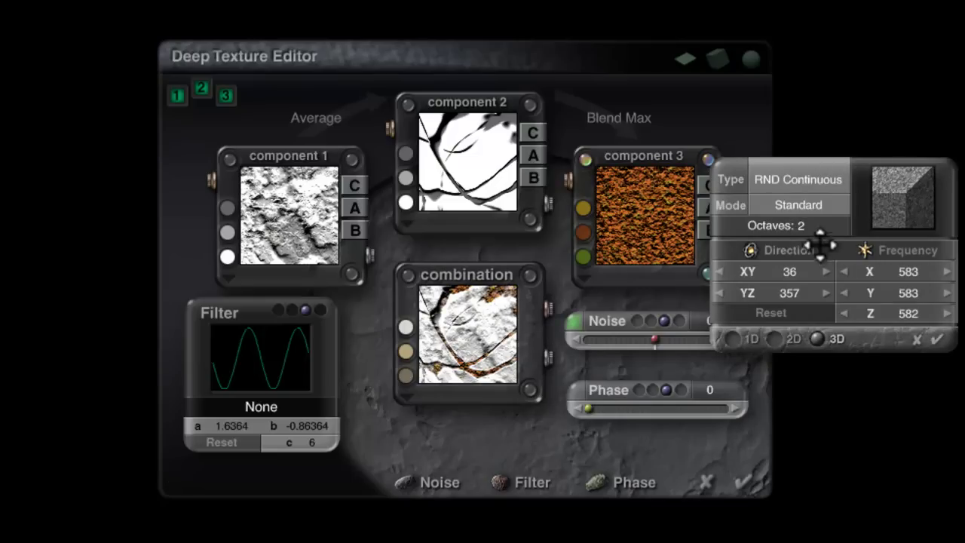
left_click(795, 226)
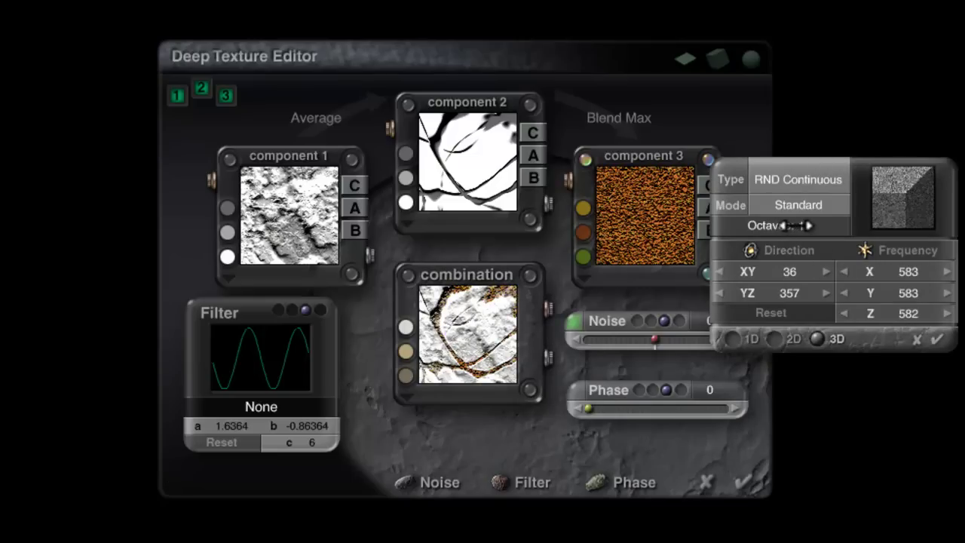
left_click(792, 225)
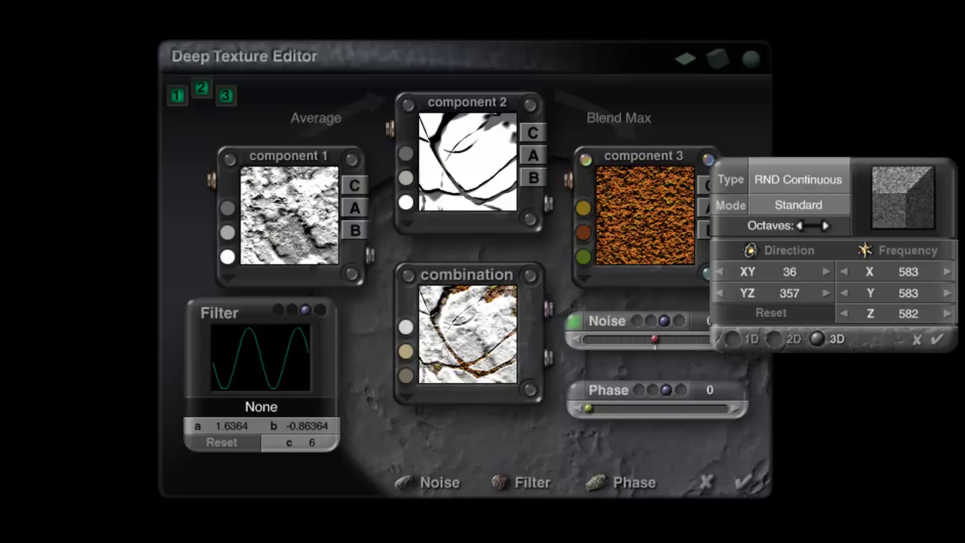
left_click(938, 342)
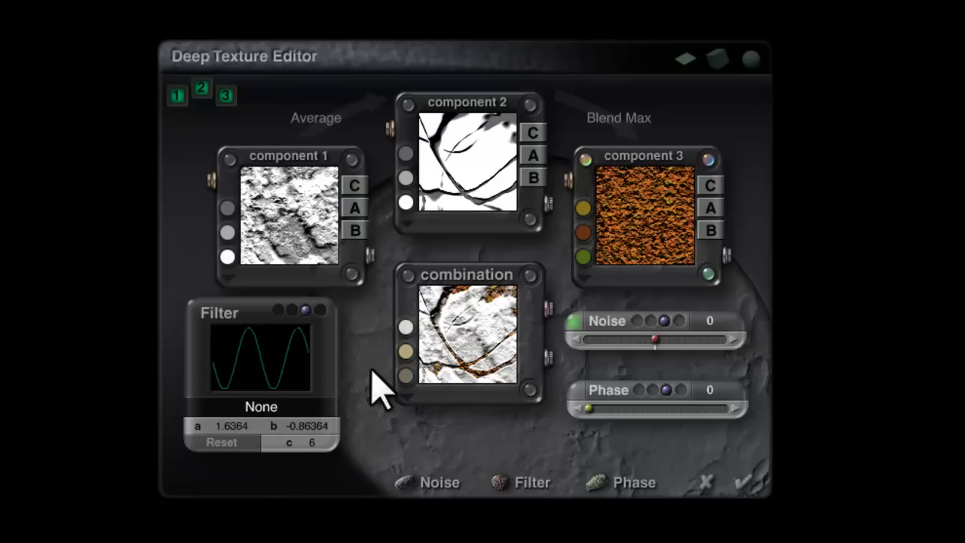
Step: Apply the Sin(aX)+b filter to component 3, reset its values, and set a to 1.4284 and b to -0.043385
left_click(270, 412)
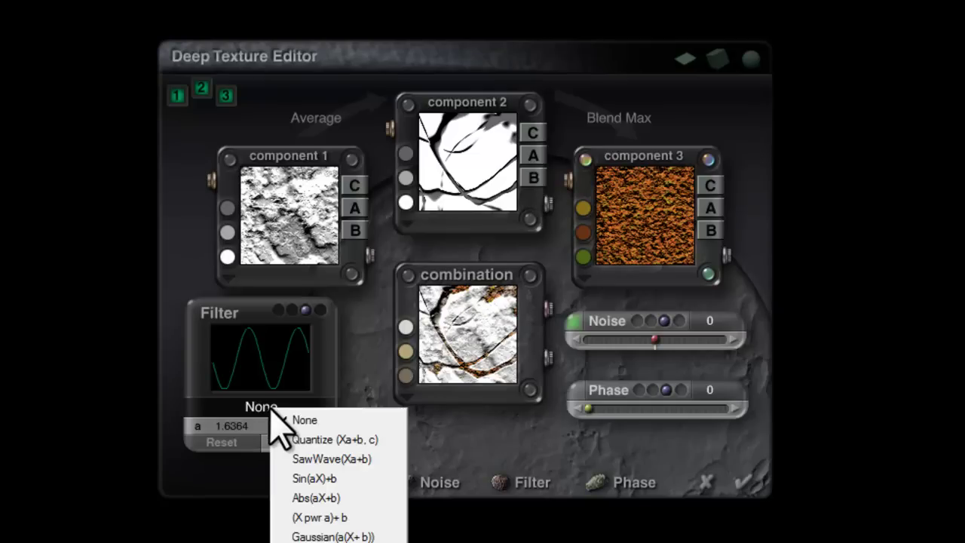
left_click(332, 478)
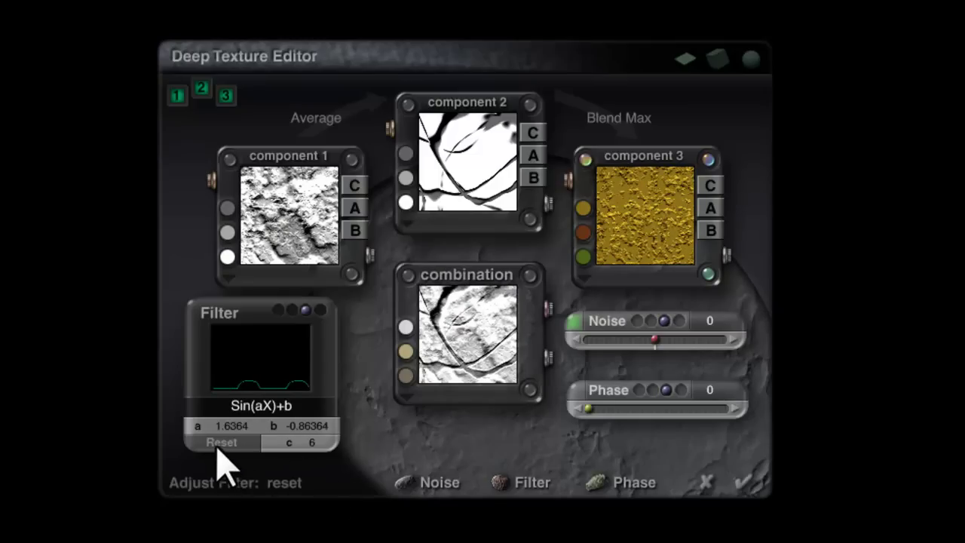
left_click(218, 445)
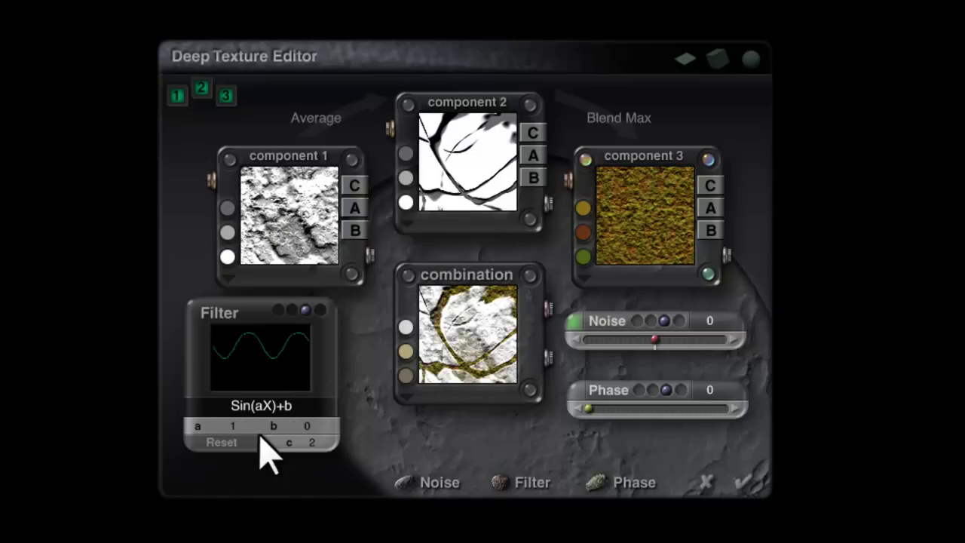
mouse_move(232, 427)
left_mouse_down()
mouse_move(219, 421)
mouse_move(240, 421)
left_mouse_up()
mouse_move(301, 425)
left_mouse_down()
mouse_move(332, 422)
mouse_move(300, 426)
mouse_move(312, 427)
left_mouse_up()
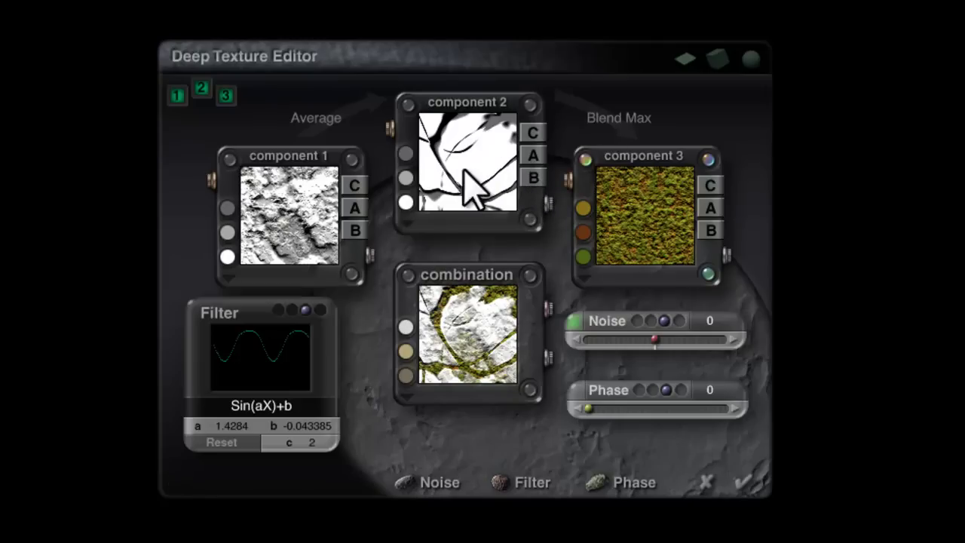
Step: Try the Blend Min mode between components 2 and 3 and restore Blend Max
left_click(645, 122)
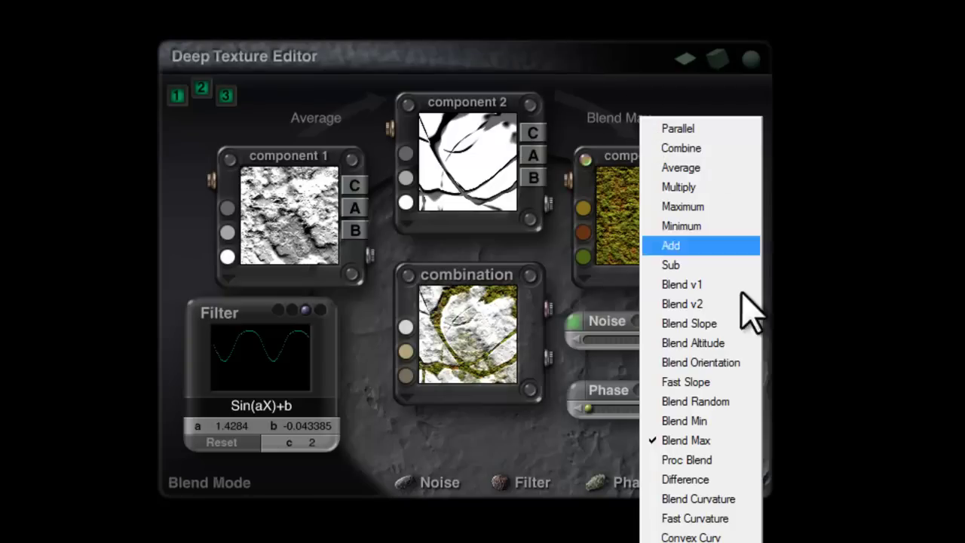
left_click(720, 421)
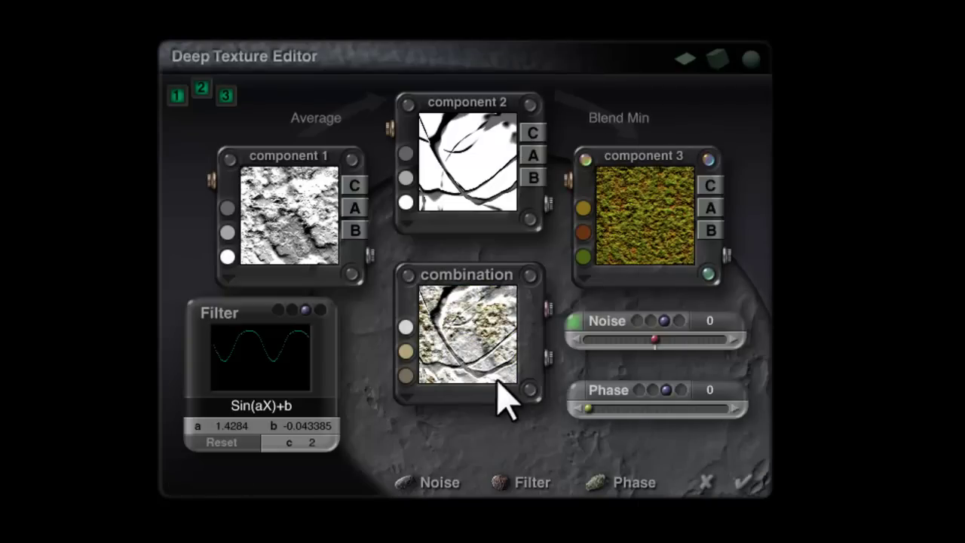
left_click(636, 122)
left_click(673, 441)
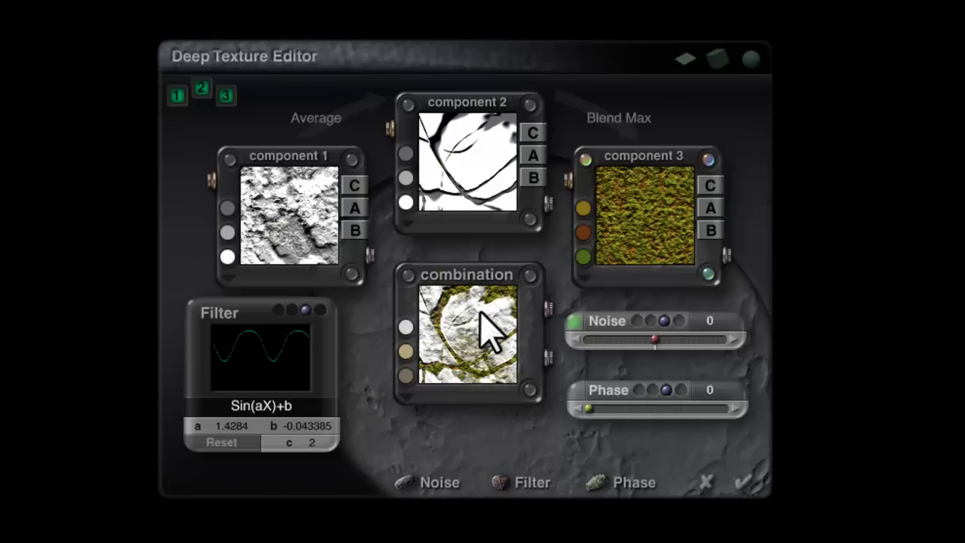
Step: Accept the texture and material and test-render the stone
left_click(743, 488)
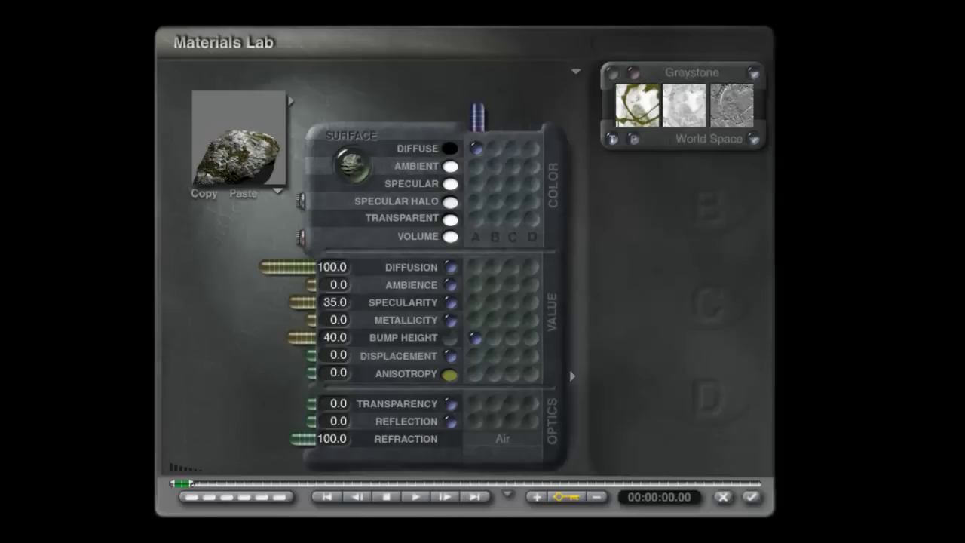
left_click(753, 496)
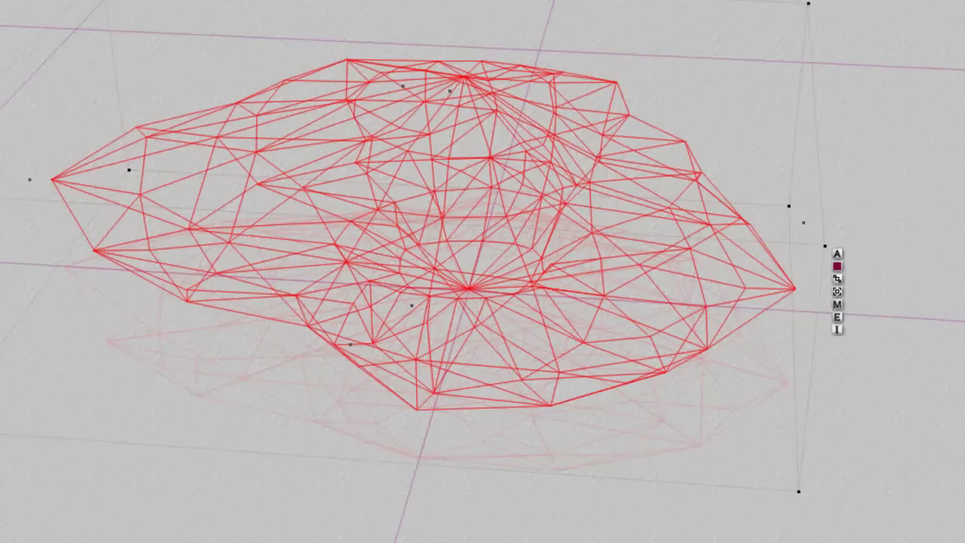
left_click(7, 370)
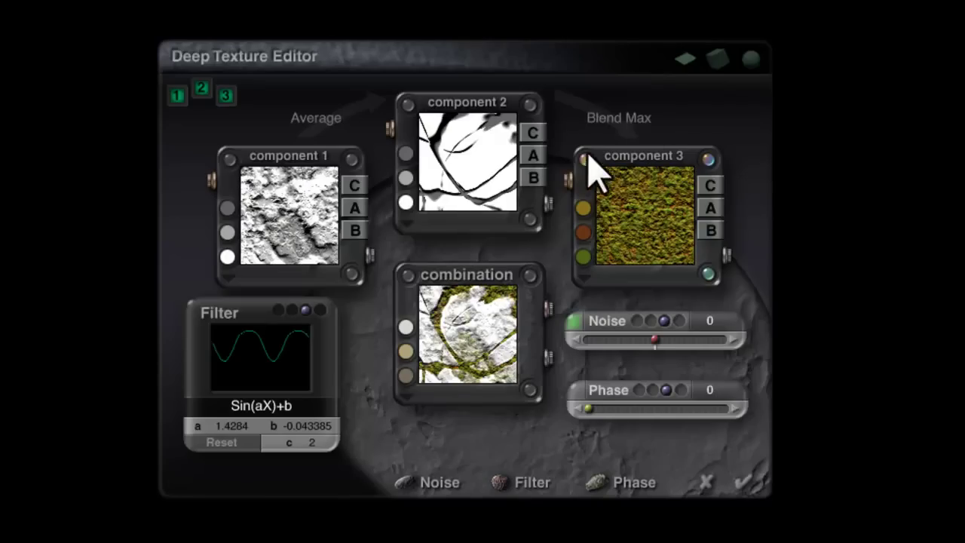
Step: Raise component 3's noise frequency to 1080, set its filter to a 1.6265 and b -0.12864, and accept the texture
left_click(573, 322)
left_click_drag(865, 254, 889, 290)
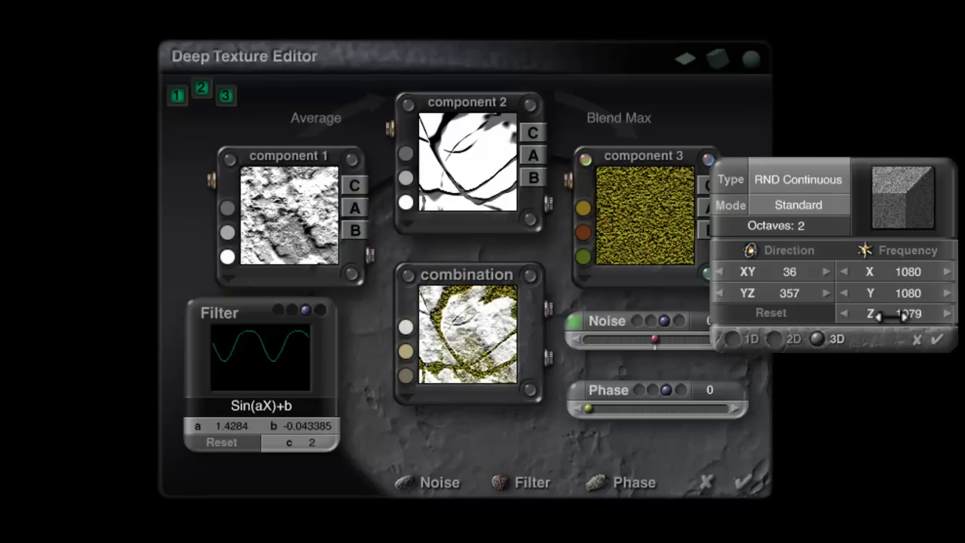
left_click(939, 342)
left_click_drag(309, 426, 309, 427)
left_click_drag(219, 427, 256, 426)
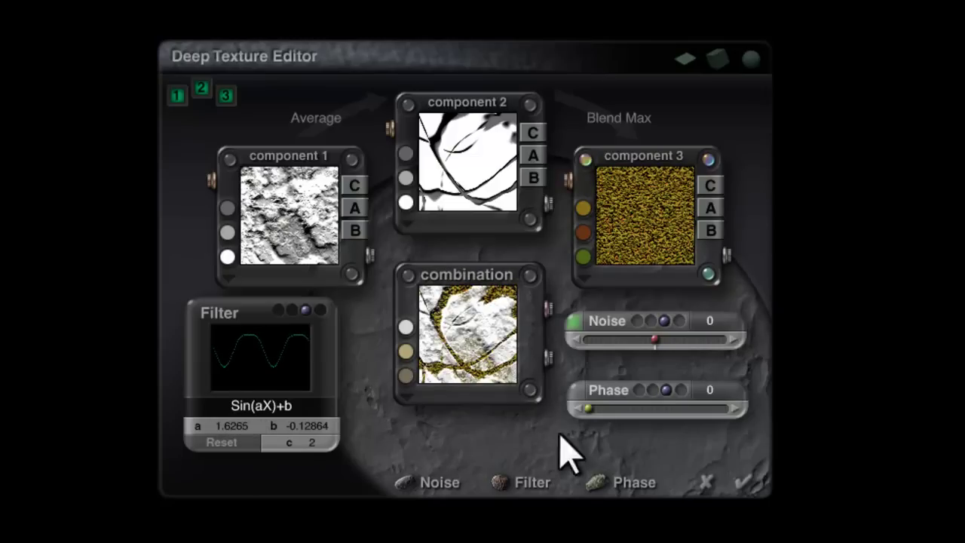
left_click(746, 484)
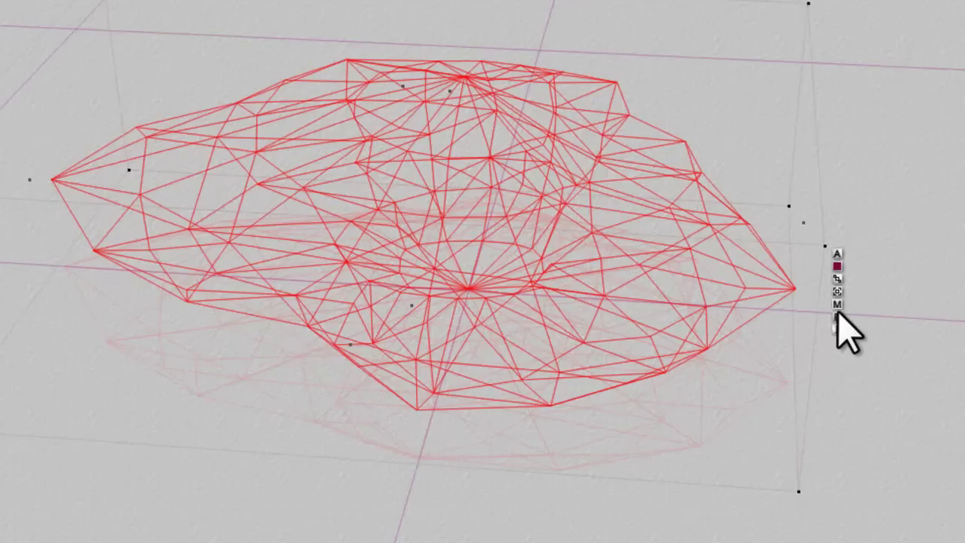
Step: Reopen the stone's Greystone texture and change component 2's noise type to Sparse RND Paths
left_click(836, 307)
left_click(650, 105)
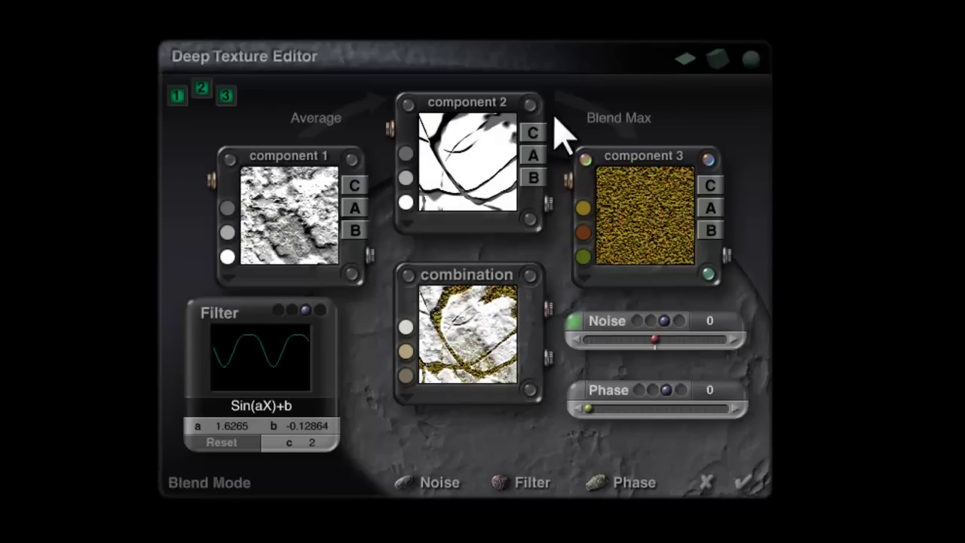
left_click(572, 329)
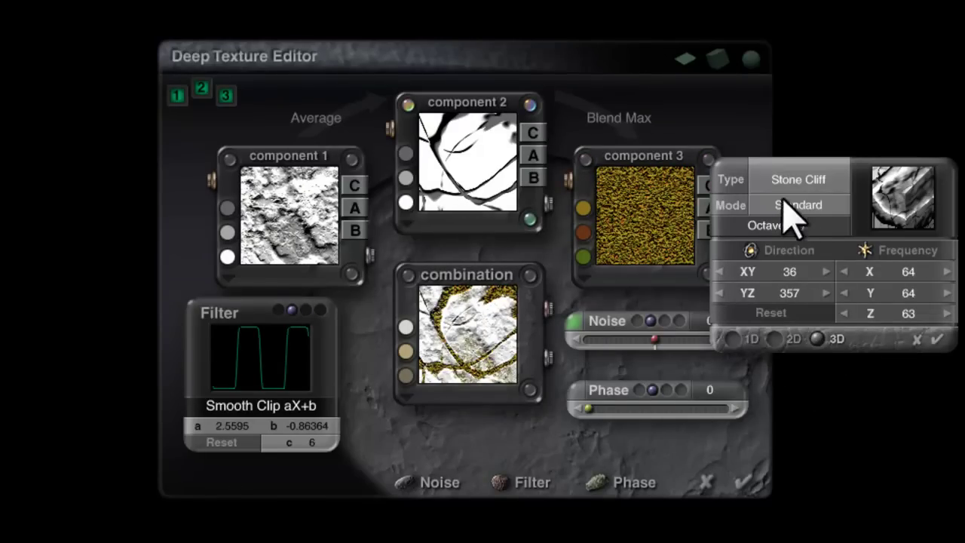
left_click(803, 181)
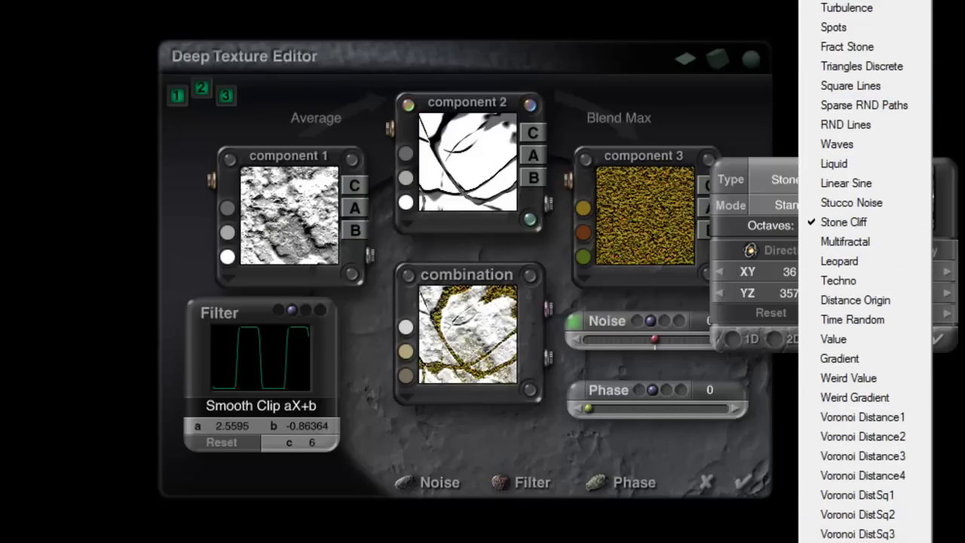
left_click(862, 106)
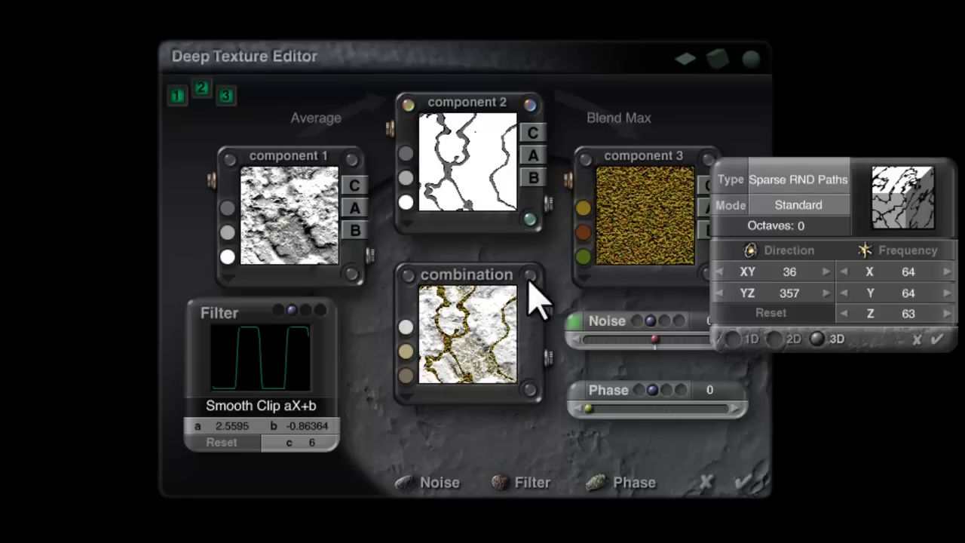
left_click(939, 342)
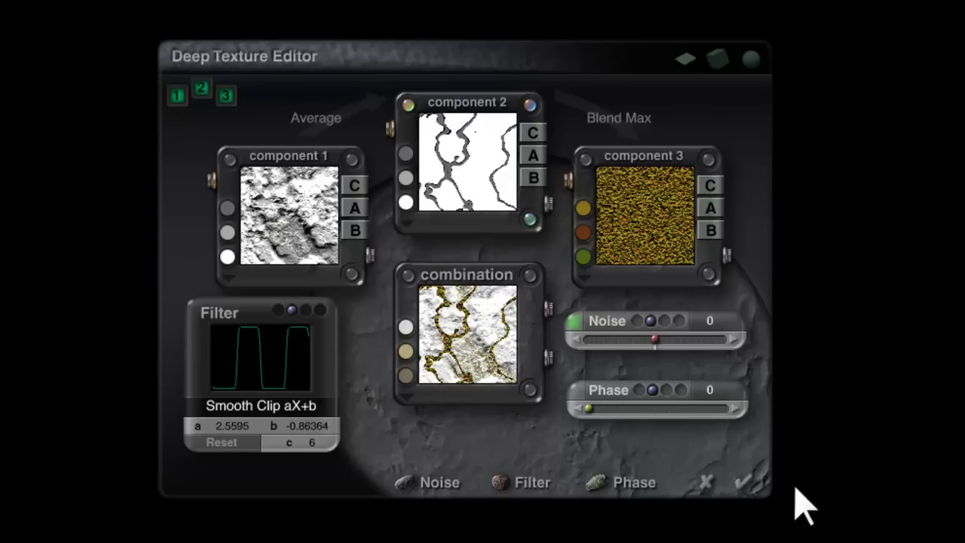
Step: Accept the texture and material, and render the stone to check the new crack pattern
left_click(745, 482)
left_click(754, 505)
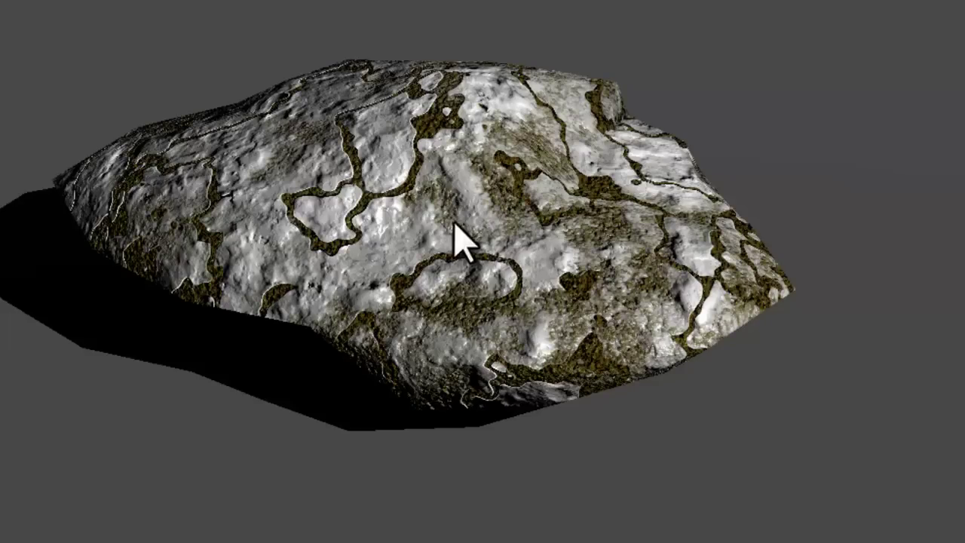
left_click(481, 284)
Step: Reopen the stone's texture and lower component 2's noise frequency to X 19, Y 19 and Z 18
left_click(836, 306)
left_click(633, 106)
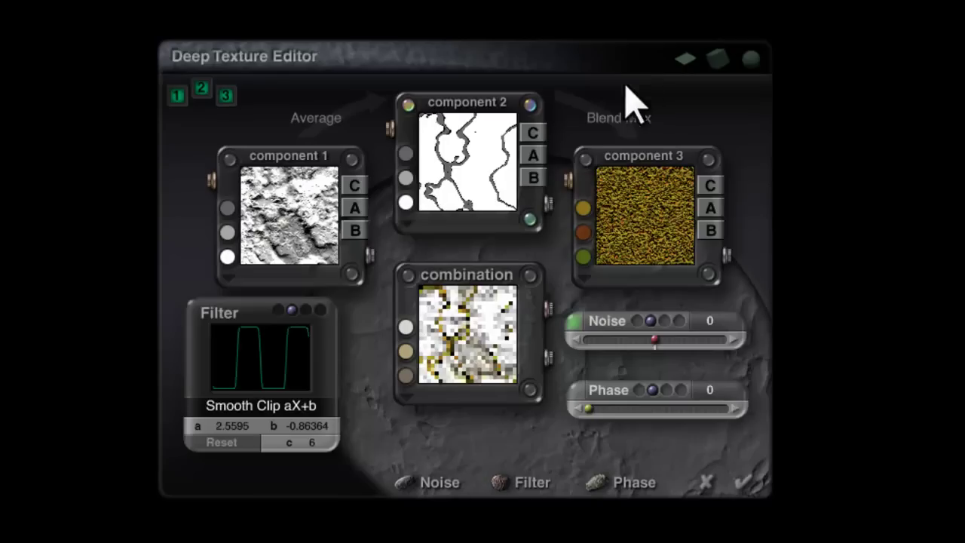
left_click(573, 321)
mouse_move(863, 250)
left_mouse_down()
mouse_move(846, 250)
mouse_move(868, 250)
left_mouse_up()
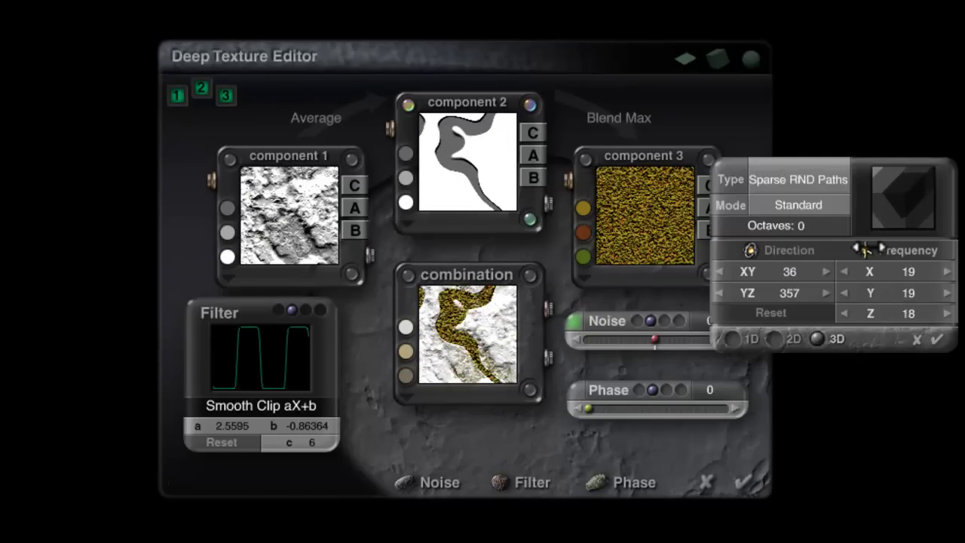
left_click(936, 339)
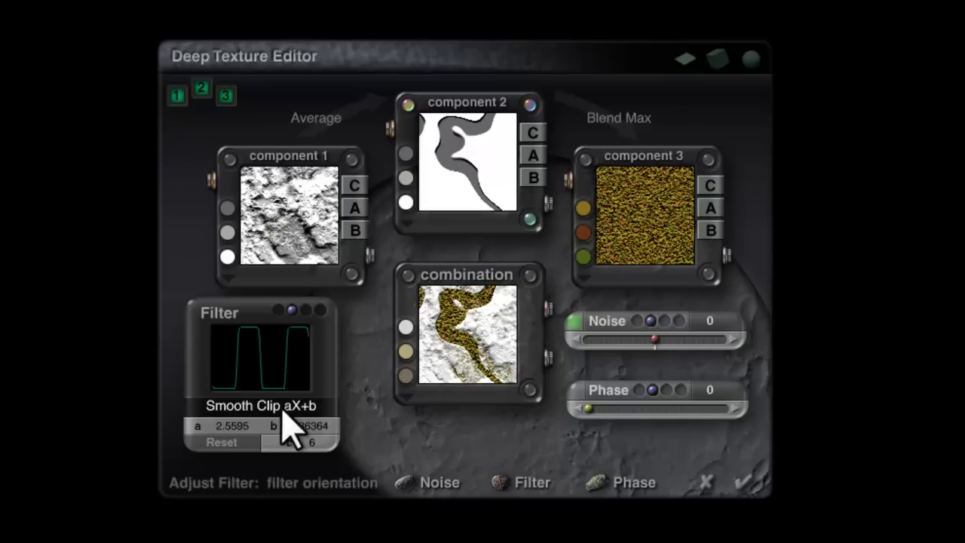
Step: Set component 2's Smooth Clip a value to 8.5567, accept the texture and material, and test-render the stone
mouse_move(241, 426)
left_mouse_down()
mouse_move(221, 425)
mouse_move(230, 425)
left_mouse_up()
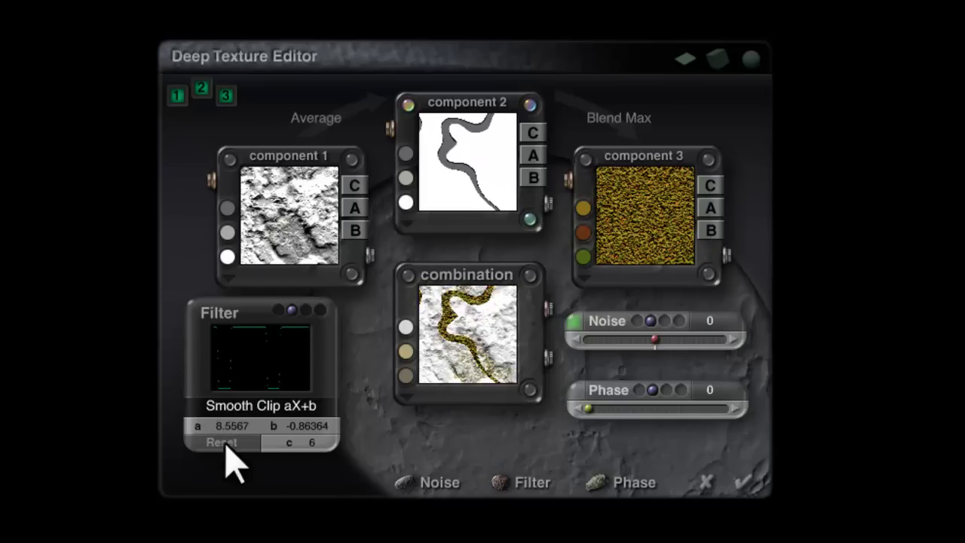
left_click_drag(201, 420, 198, 419)
left_click(752, 486)
left_click(750, 497)
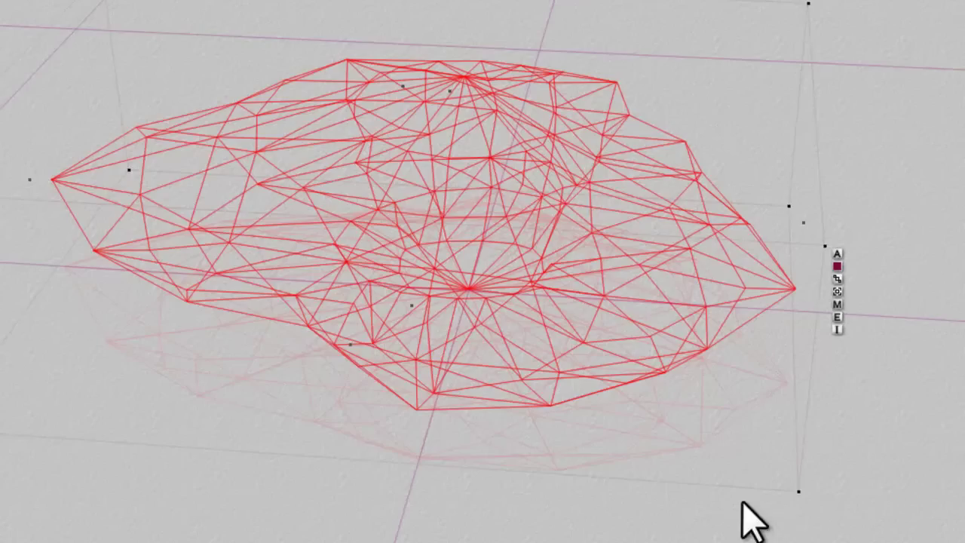
key("ctrl+r")
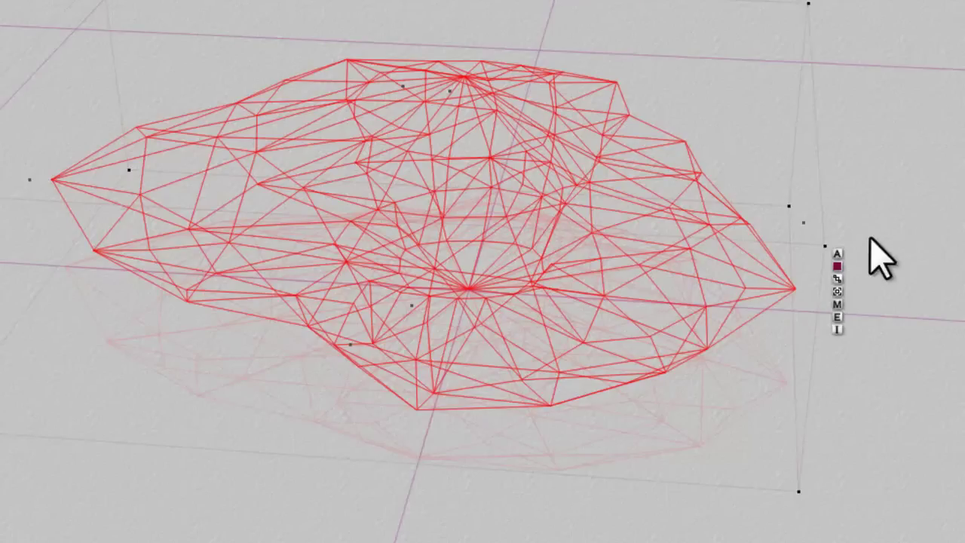
Step: Reopen the stone's Greystone texture and set the blend mode between components 2 and 3 to Maximum
left_click(836, 305)
left_click(640, 98)
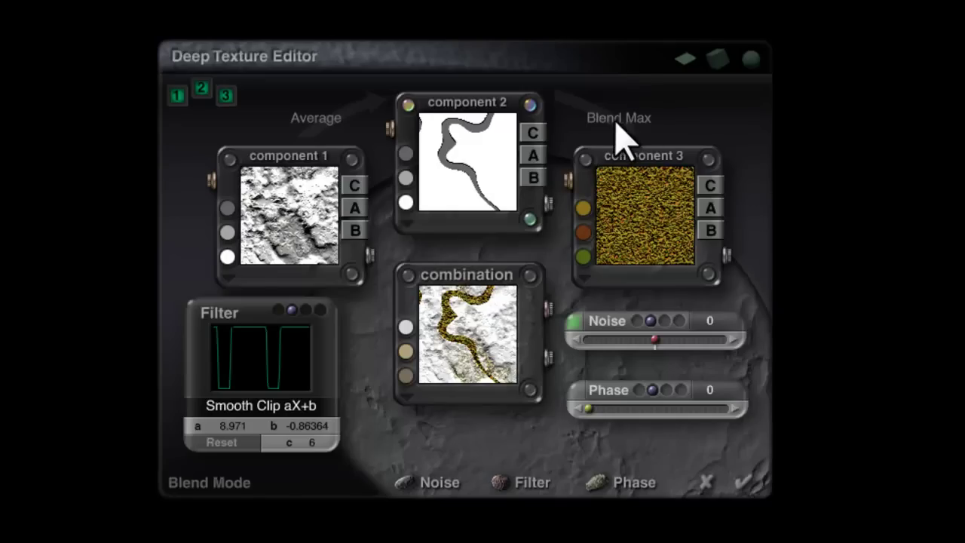
left_click(618, 119)
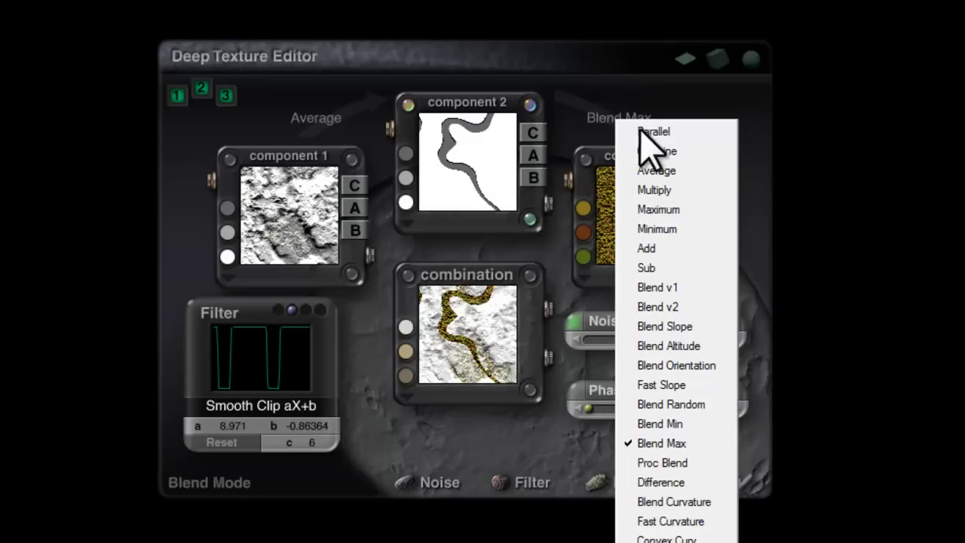
left_click(686, 210)
Step: Adjust component 3's Sin(aX)+b filter with a at 1.6265, and accept the texture and material
left_click_drag(224, 426, 310, 426)
left_click(334, 442)
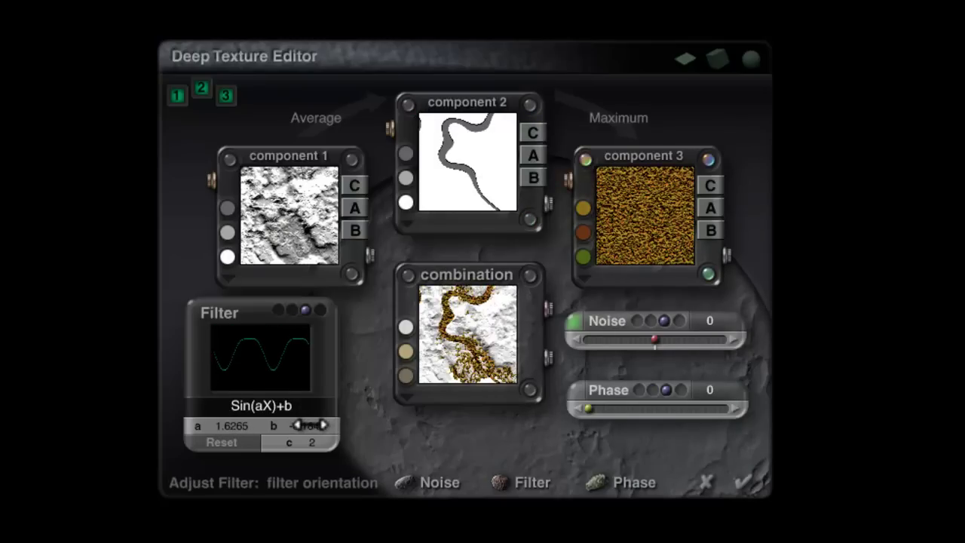
left_click(743, 482)
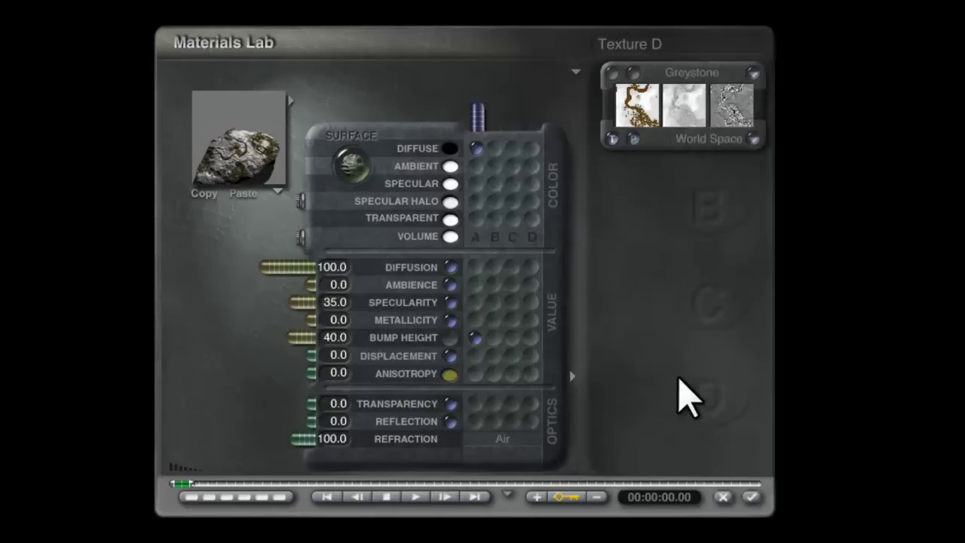
left_click(753, 498)
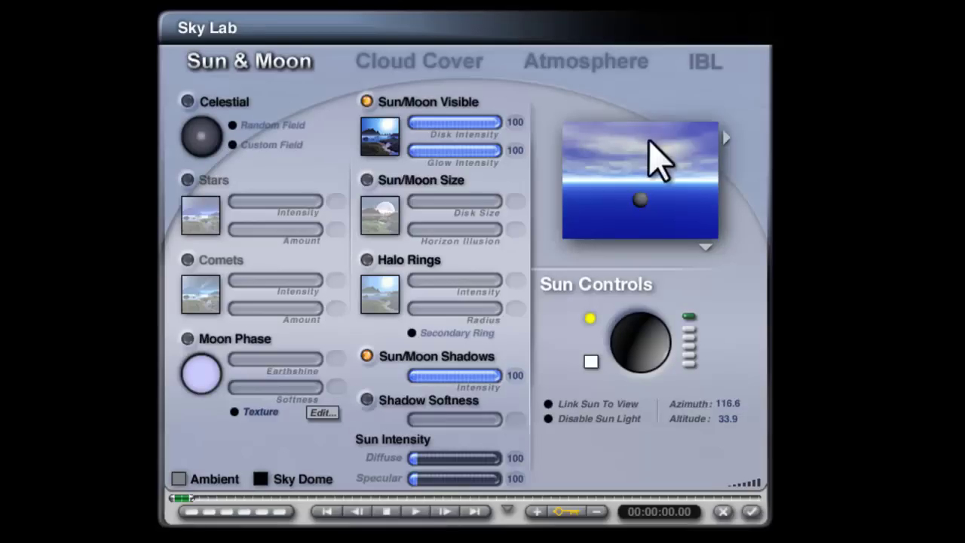
Step: Light the scene with an IBL generated from the sky dome only at quality 16, with the backdrop and sun light off
left_click(701, 68)
left_click(383, 264)
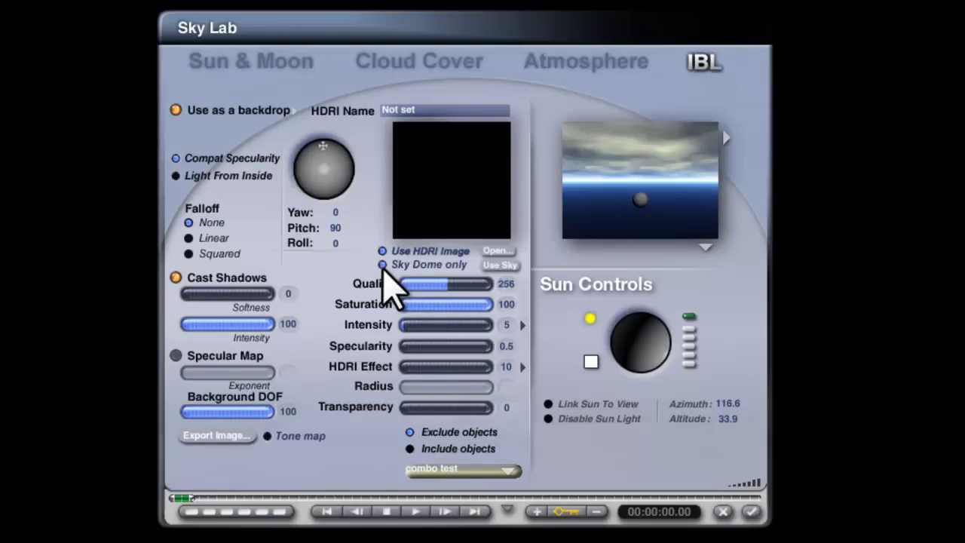
left_click(501, 266)
left_click(583, 321)
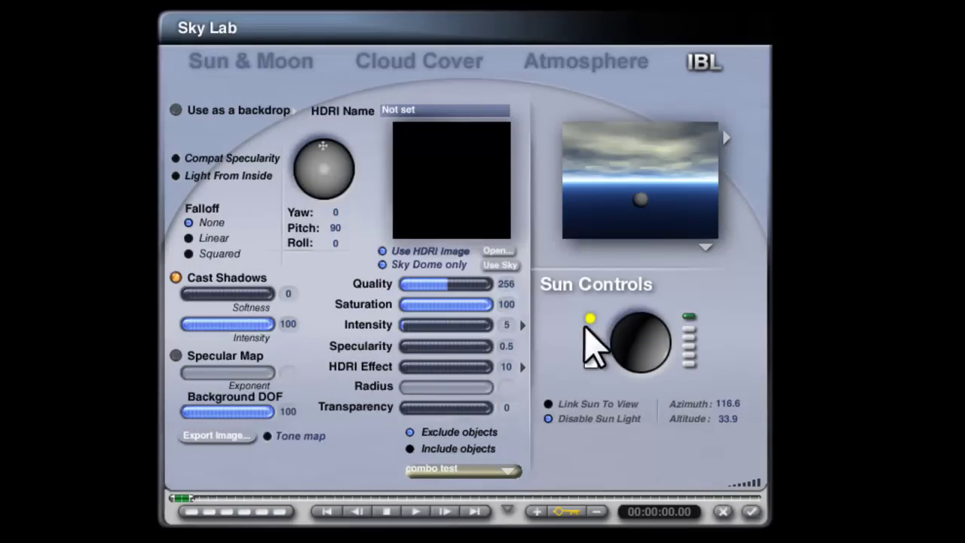
left_click_drag(446, 287, 400, 291)
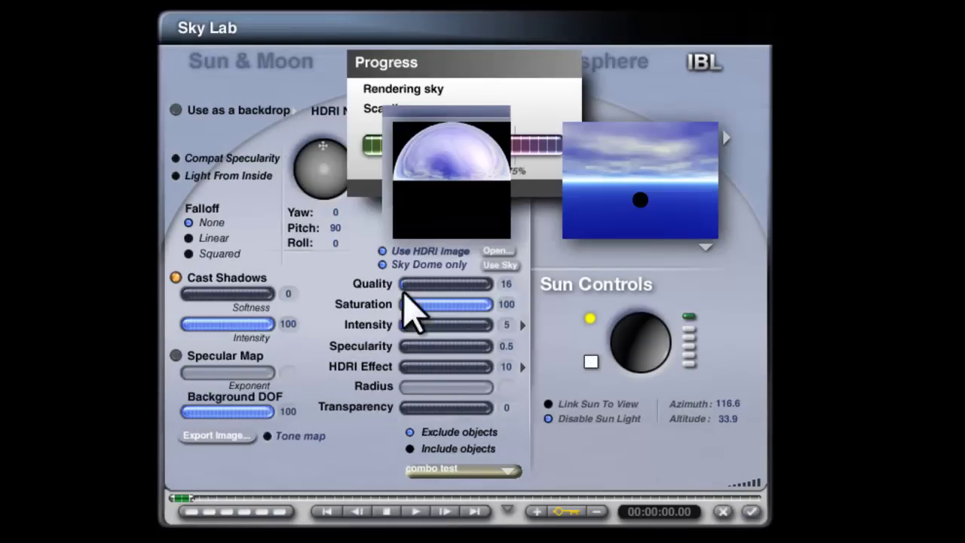
left_click(717, 258)
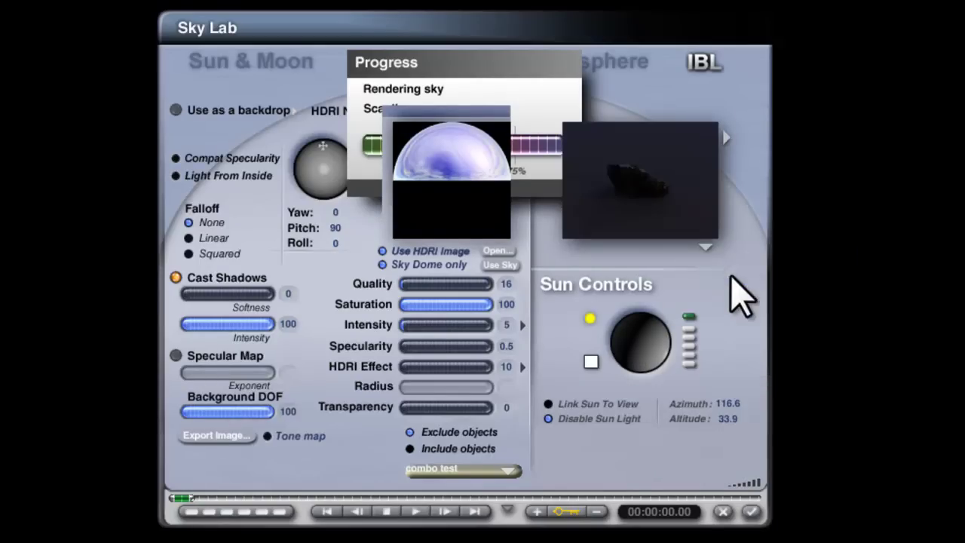
Step: Set the HDRI Effect to 50 and re-enable the sun light
left_click(506, 367)
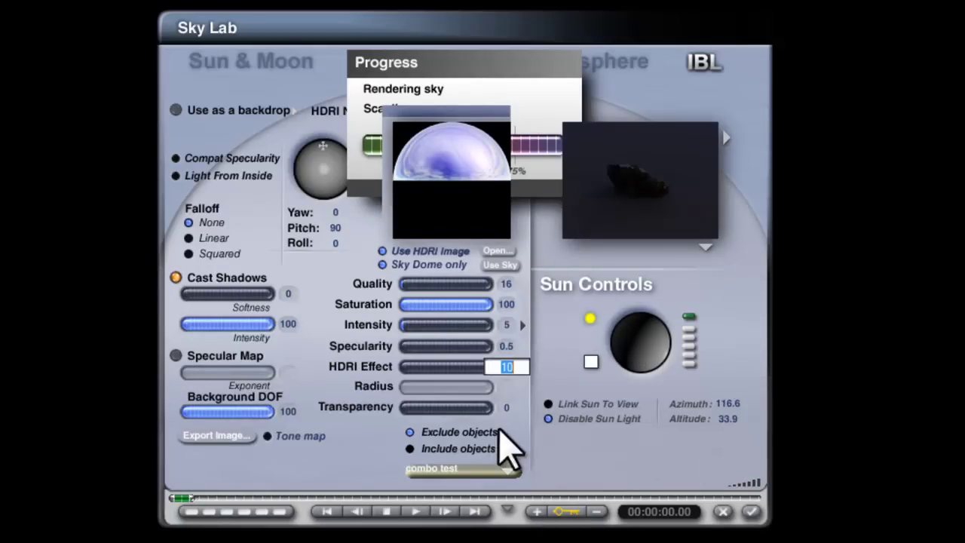
type("50")
key("Return")
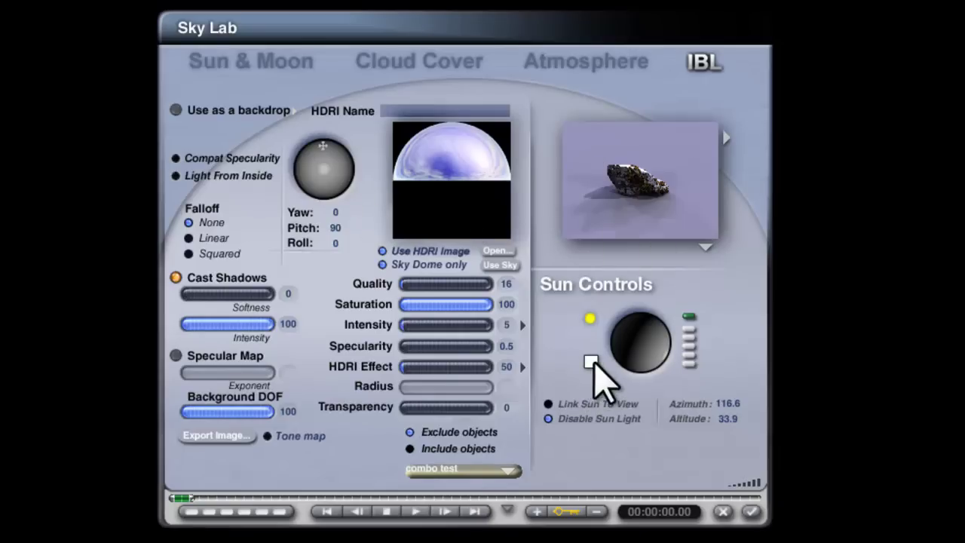
left_click(549, 418)
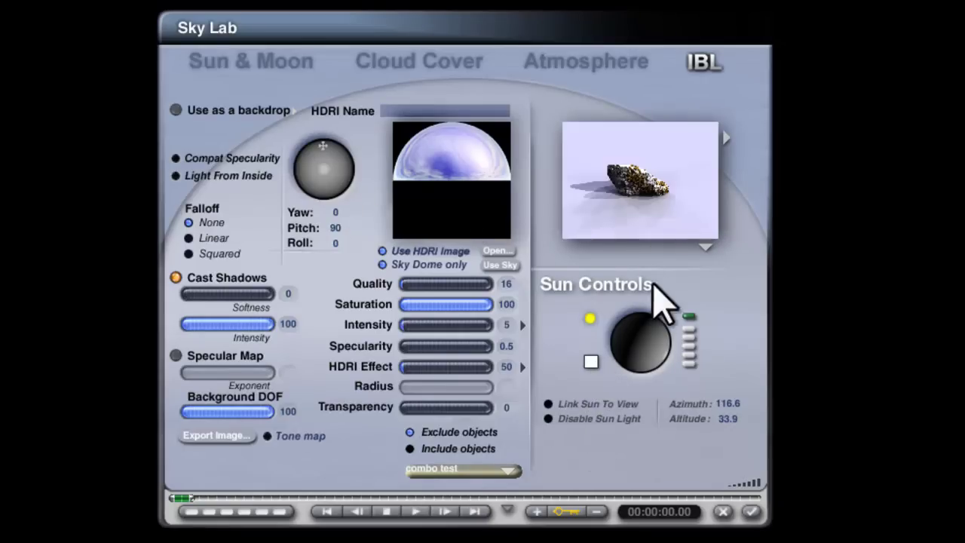
Step: Set the sun colour to a soft orange with H 16, L 159 and S 154
left_click(591, 363)
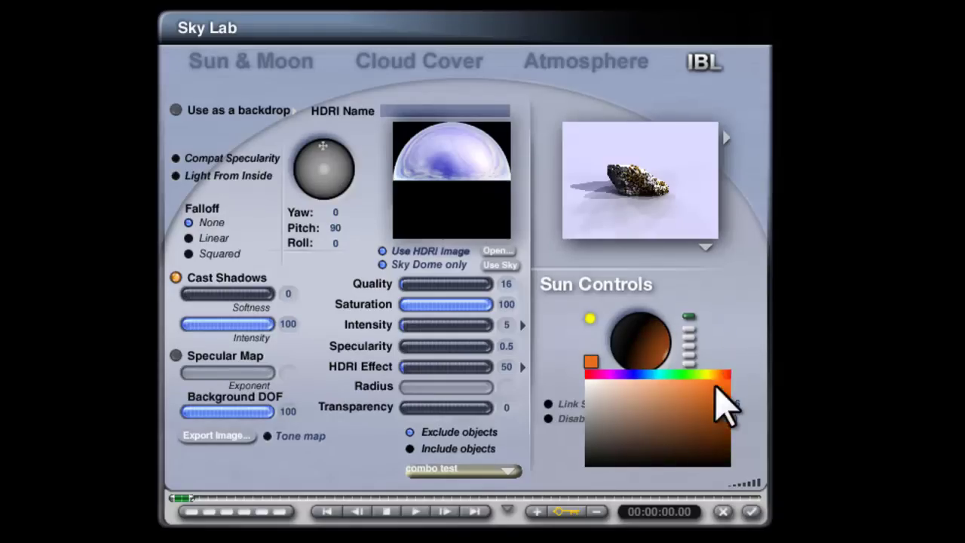
left_click(716, 387)
left_click(591, 363)
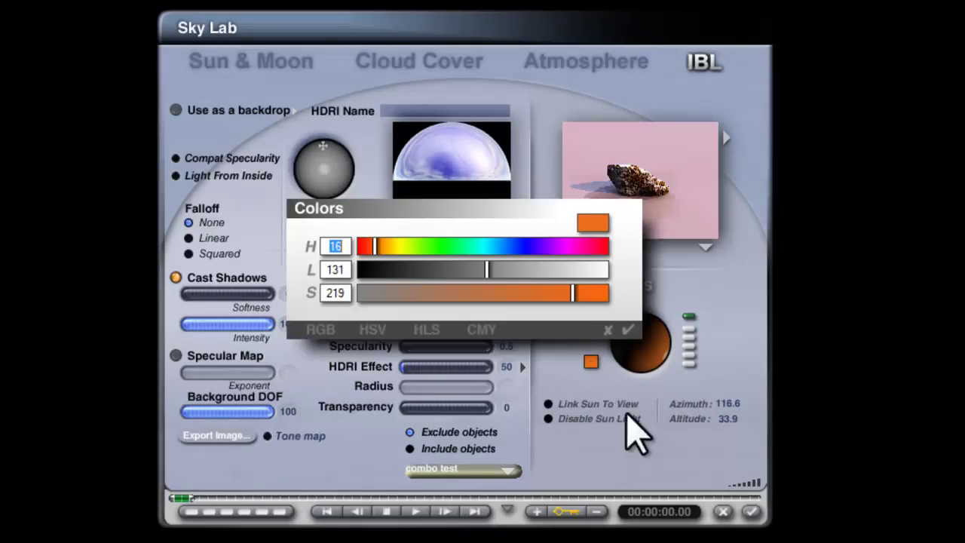
left_click_drag(571, 294, 496, 292)
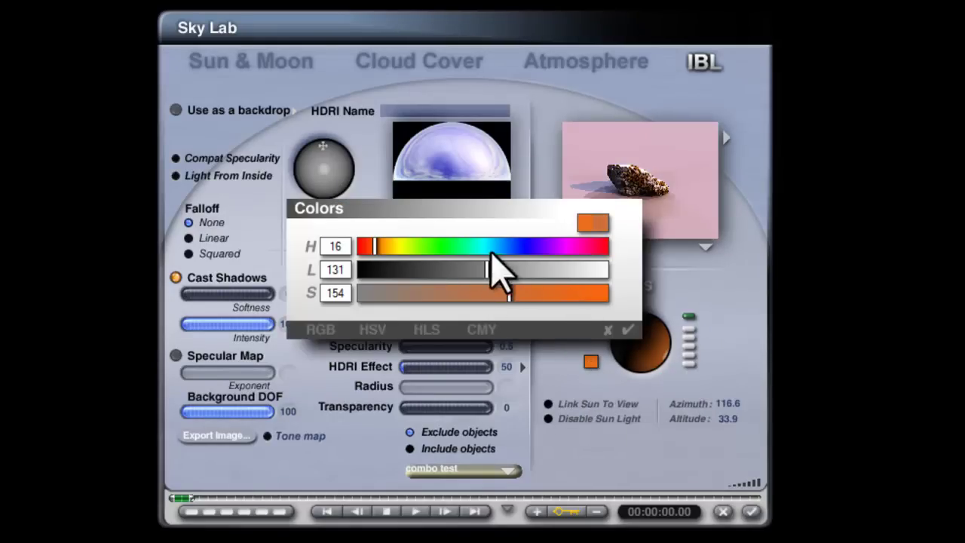
left_click_drag(496, 277, 526, 282)
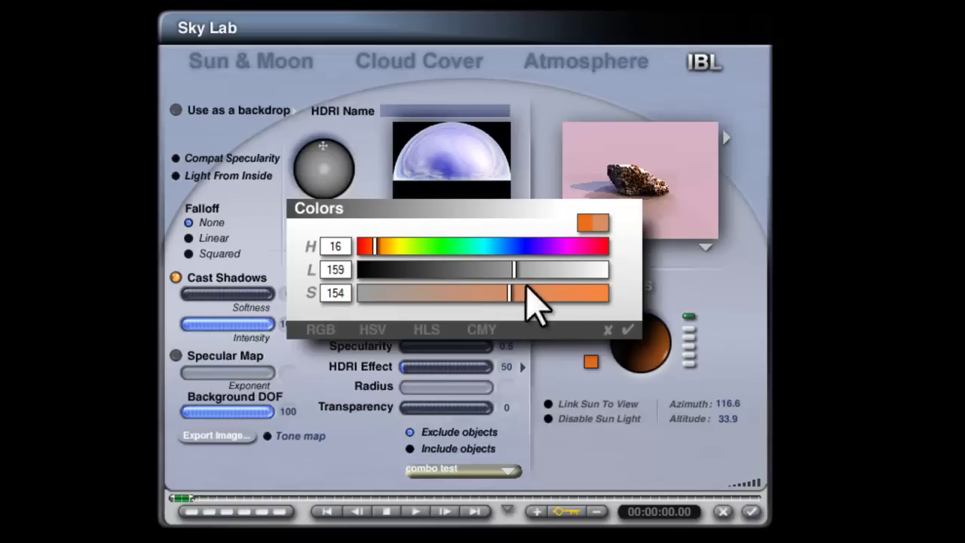
left_click(626, 330)
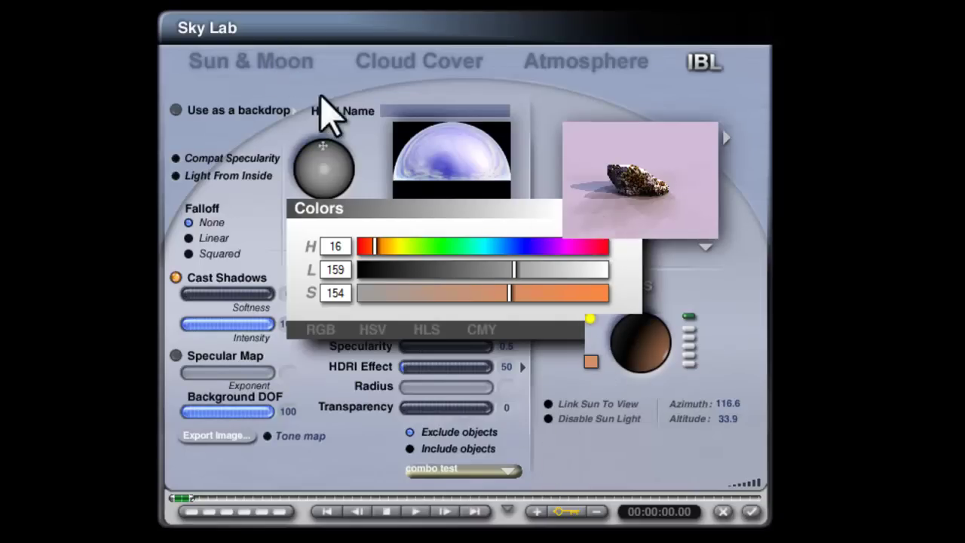
Step: Set the IBL specularity to 0, move the sun to azimuth 147.3 and altitude 46.3, and accept the sky settings
left_click(507, 346)
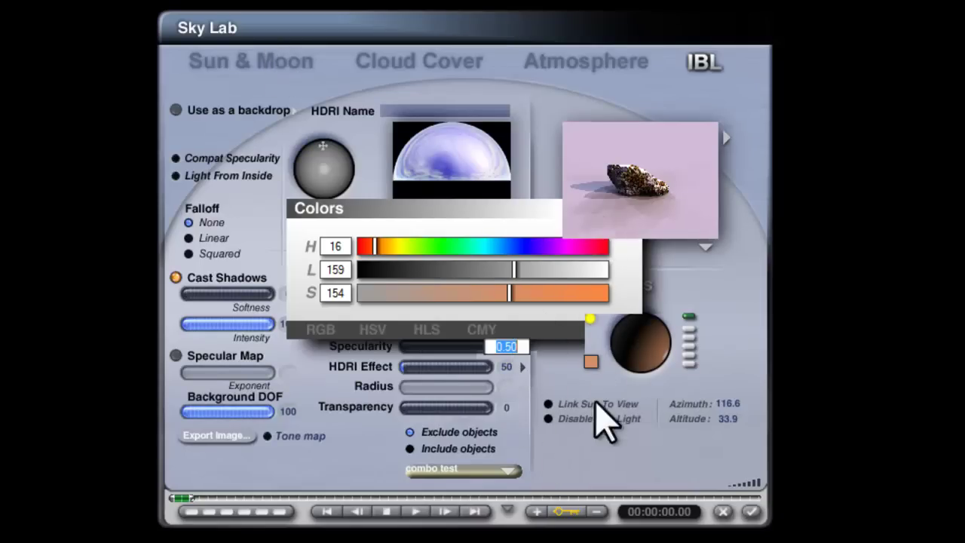
type("0")
key("Return")
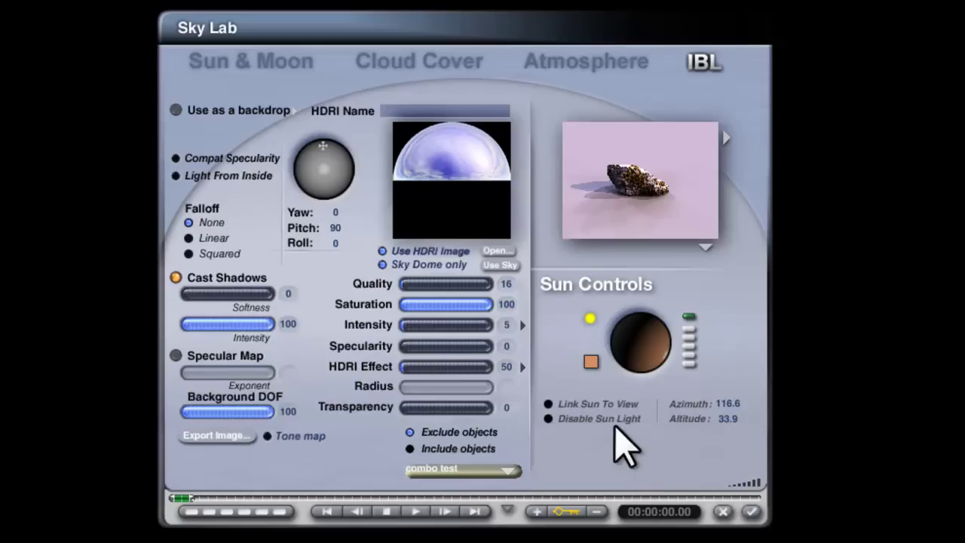
mouse_move(656, 355)
left_mouse_down()
mouse_move(662, 365)
mouse_move(657, 343)
left_mouse_up()
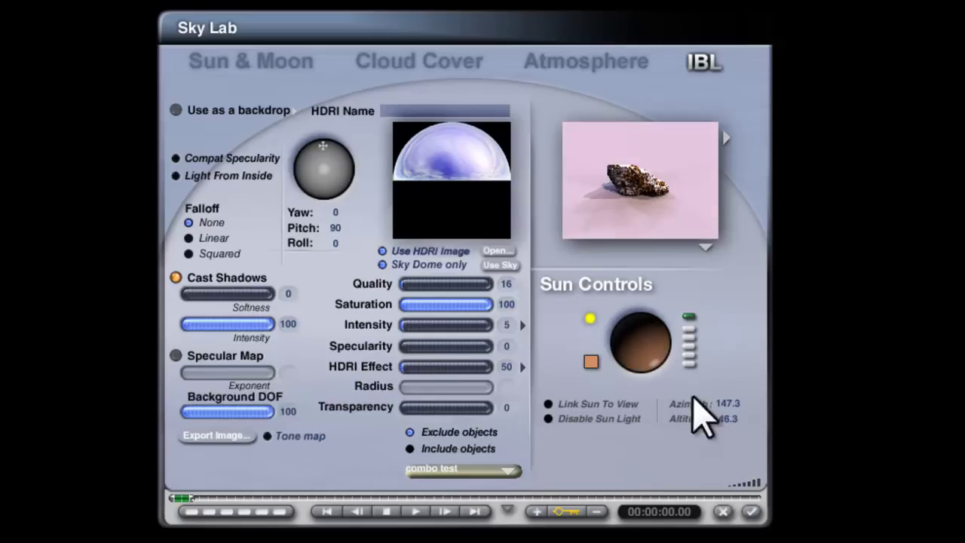
left_click(751, 512)
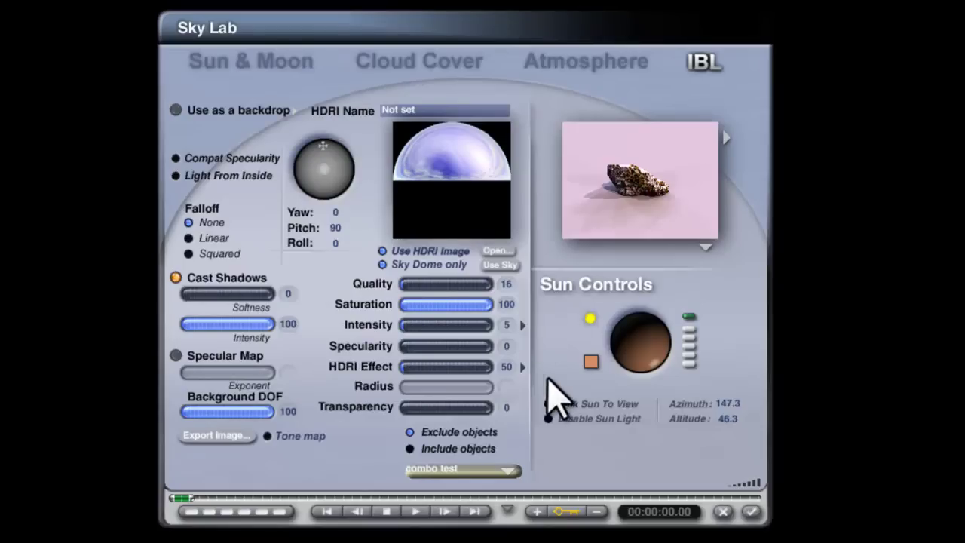
Step: Reopen the IBL settings, open the HDRI Effect value for editing, and accept the sky settings
left_click(513, 367)
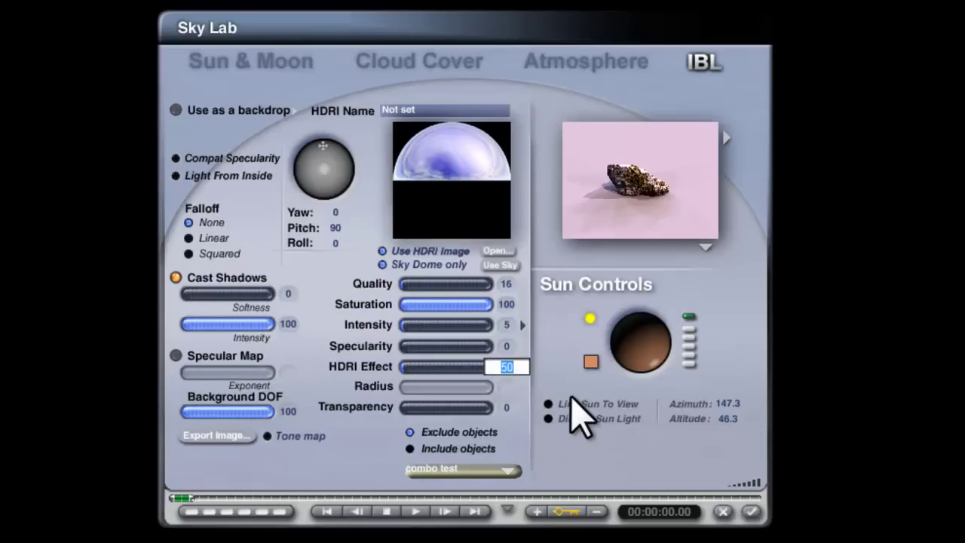
left_click(751, 511)
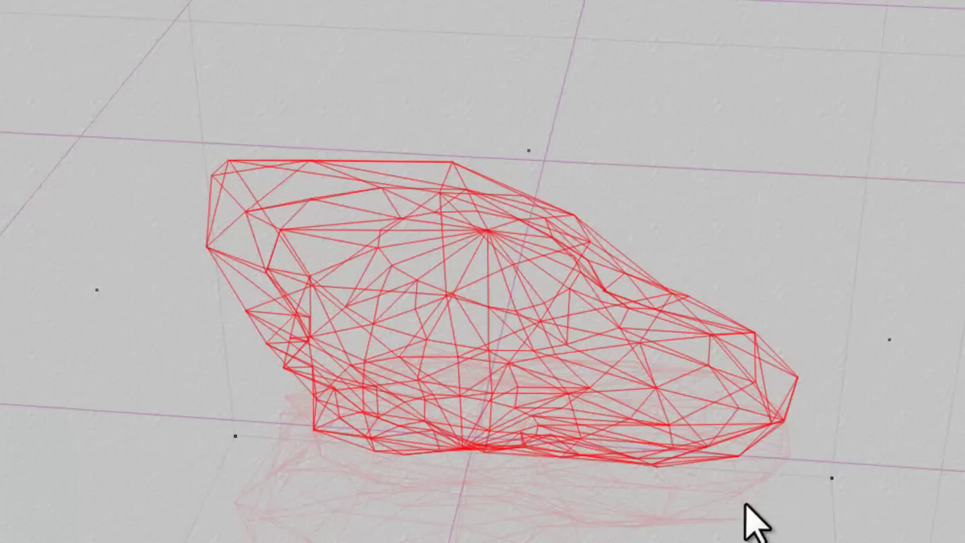